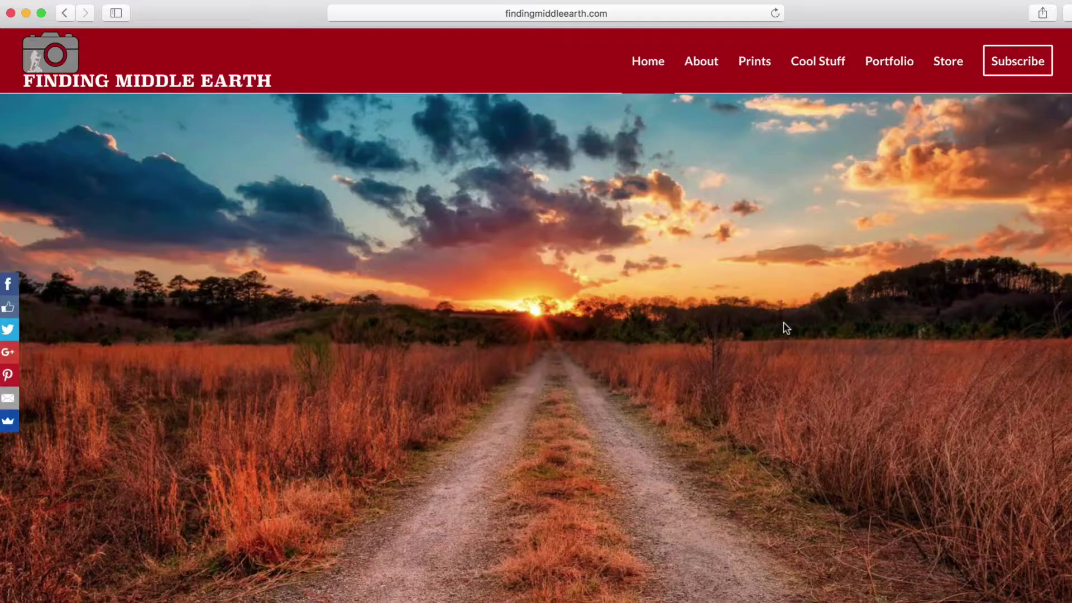
{"action": "left_click", "coordinate": [1005, 63]}
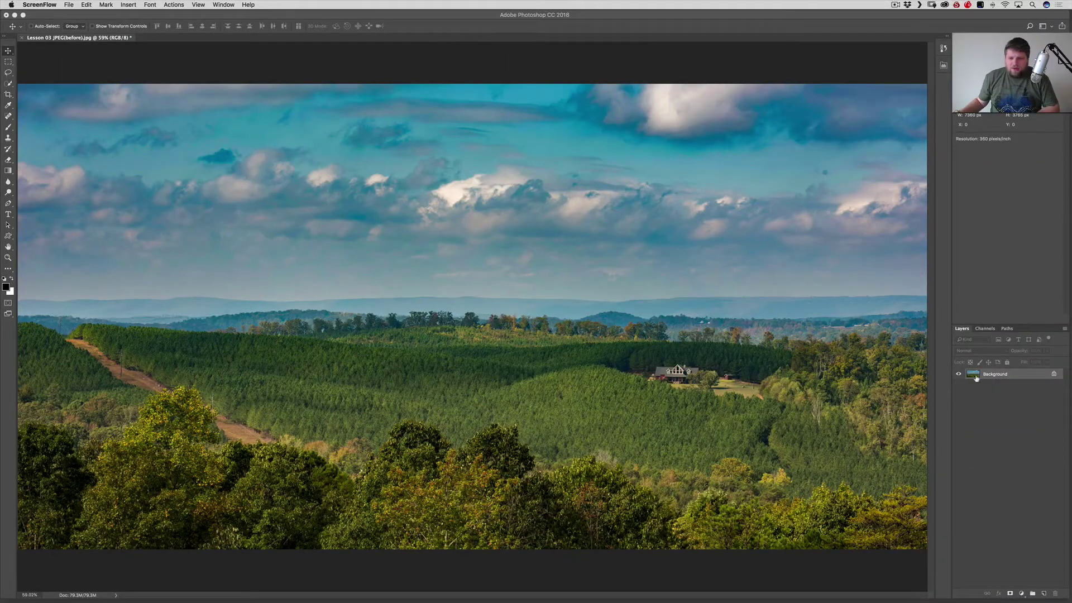
Examine the light and shadow areas across the forested hills and the dirt path at up to 200% magnification.
{"action": "left_click", "coordinate": [975, 378]}
{"action": "key", "text": "super+plus"}
{"action": "key", "text": "super+plus"}
{"action": "scroll", "coordinate": [614, 378], "scroll_direction": "down", "scroll_amount": 2}
{"action": "key", "text": "super+equal"}
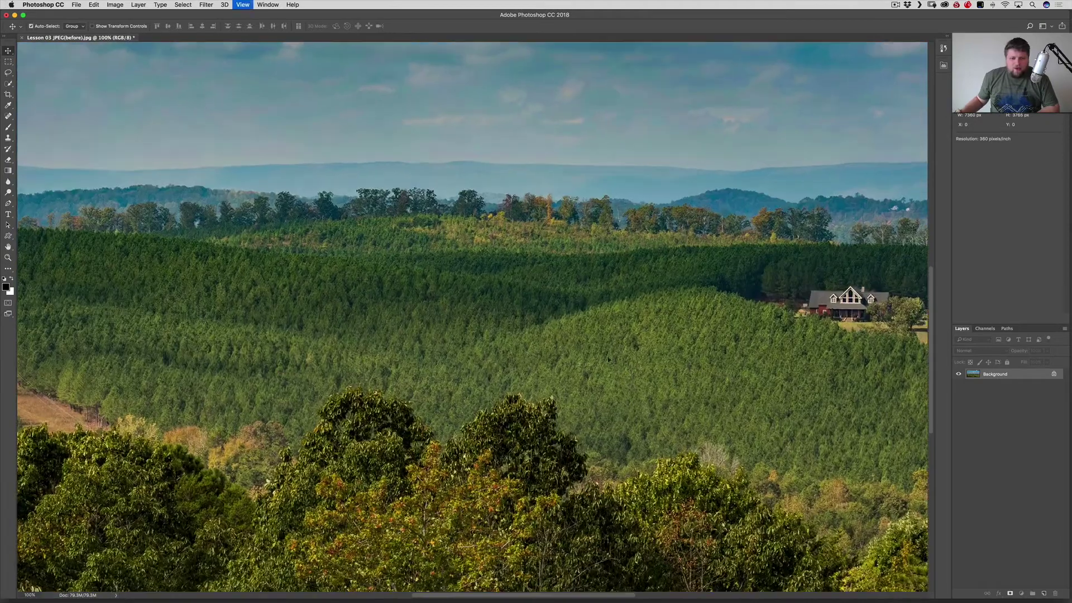
{"action": "scroll", "coordinate": [607, 355], "scroll_direction": "right", "scroll_amount": 5}
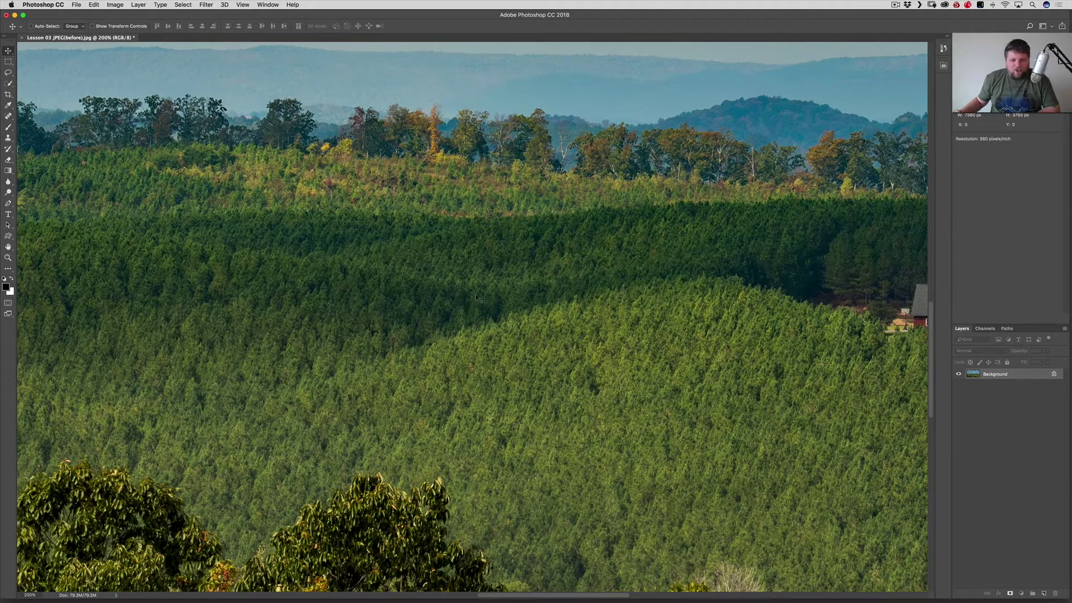
{"action": "scroll", "coordinate": [499, 322], "scroll_direction": "left", "scroll_amount": 3}
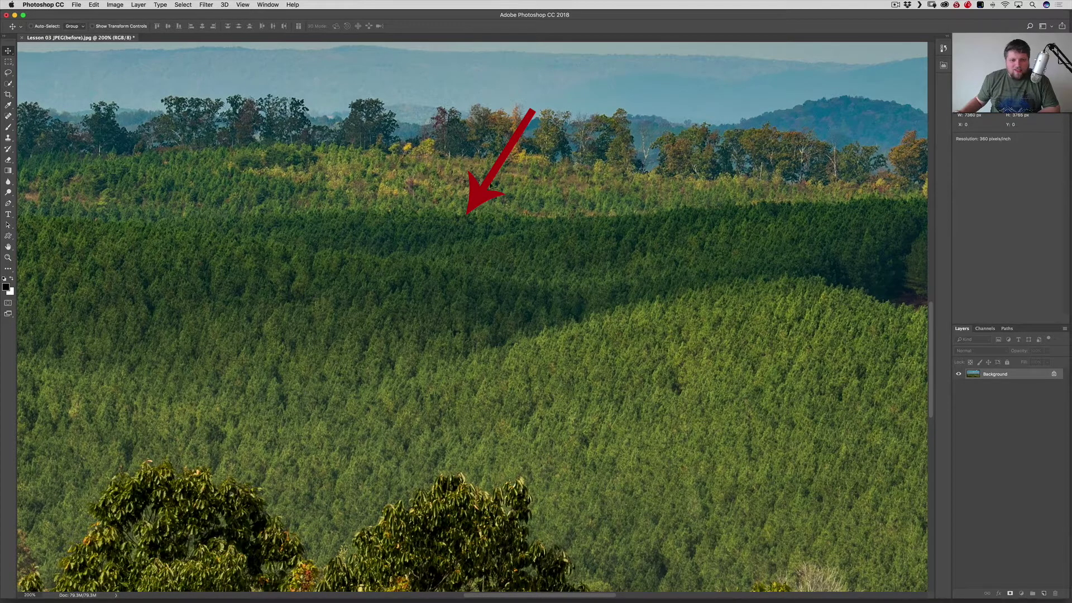
{"action": "scroll", "coordinate": [379, 282], "scroll_direction": "left", "scroll_amount": 8}
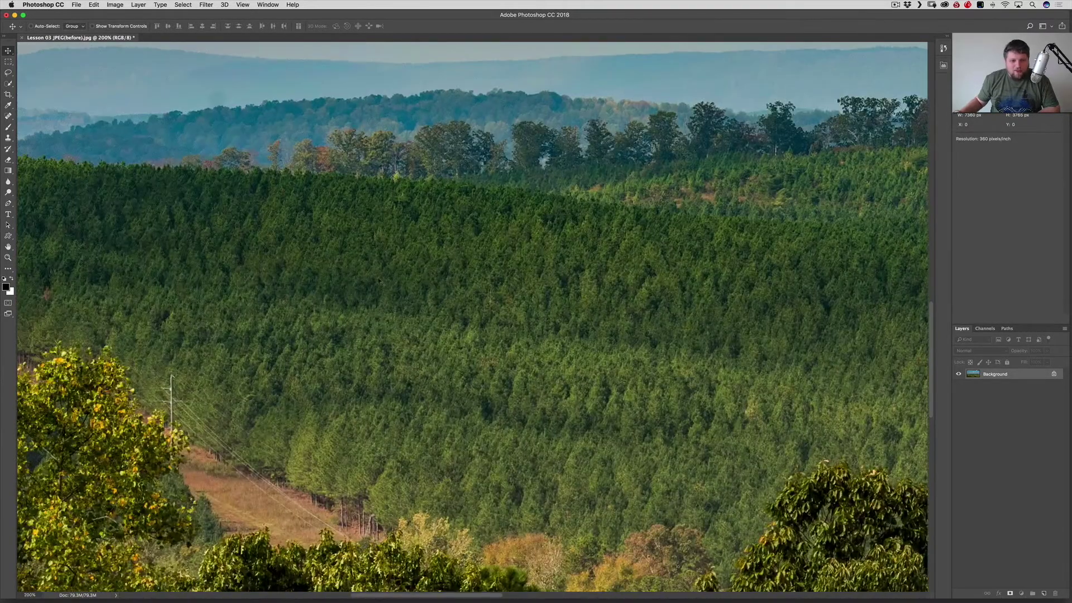
{"action": "scroll", "coordinate": [425, 252], "scroll_direction": "left", "scroll_amount": 10}
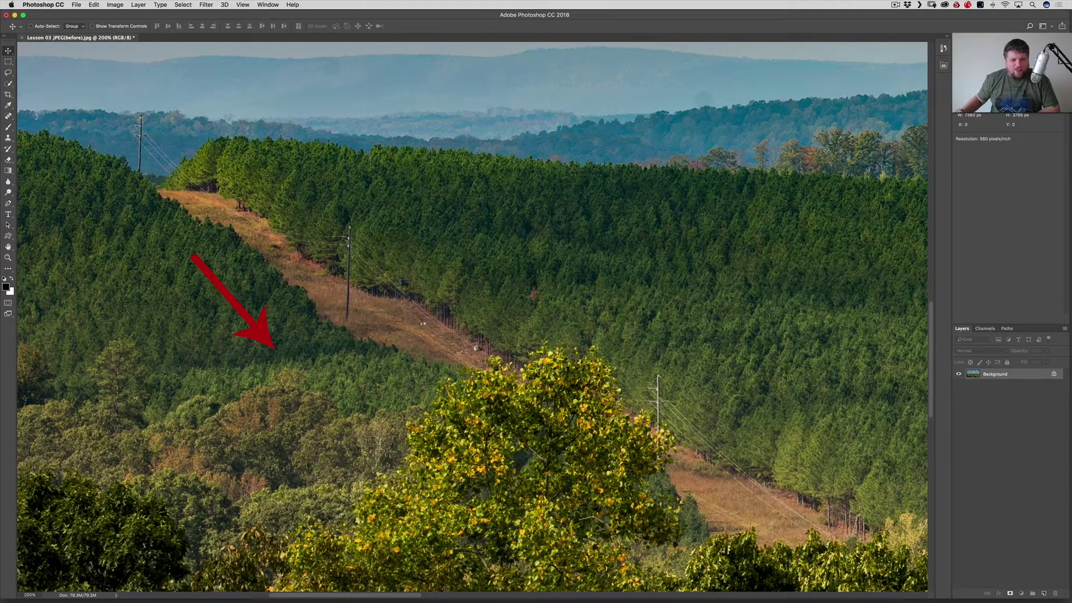
{"action": "key", "text": "super+0"}
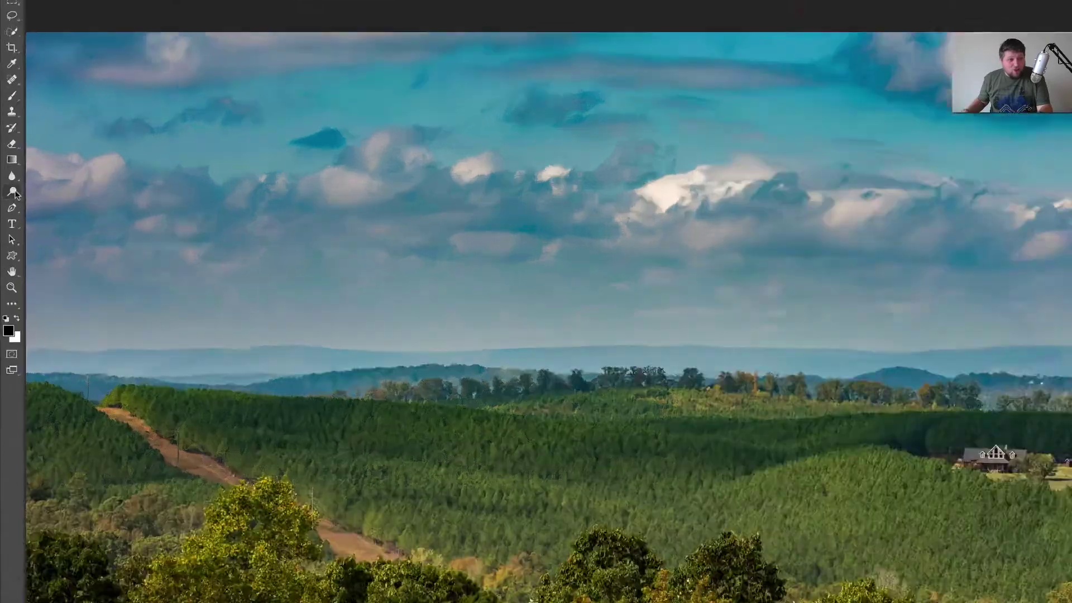
Show the group of tools containing Dodge, Burn and Sponge.
{"action": "left_click", "coordinate": [16, 192]}
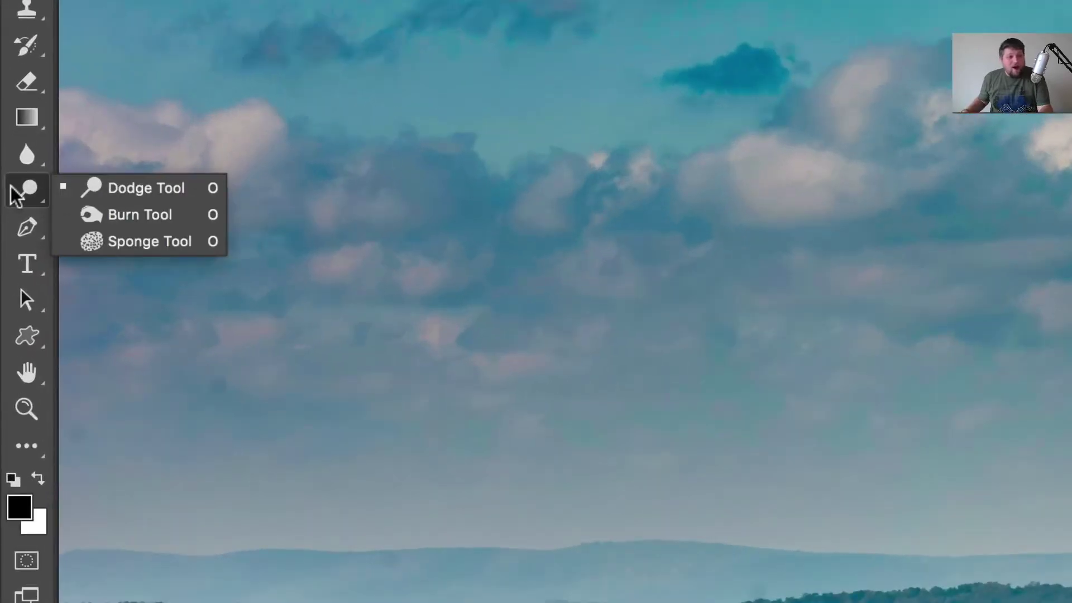
{"action": "left_click", "coordinate": [24, 189]}
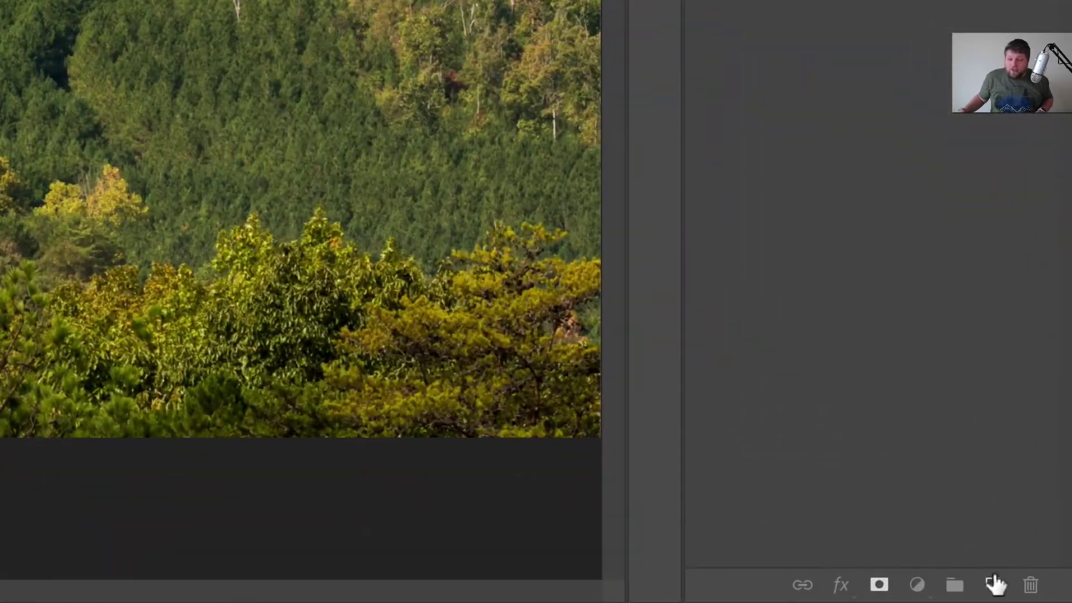
Create a layer named D&B in Overlay mode, filled with the Overlay-neutral 50% gray.
{"action": "left_click", "coordinate": [1044, 593]}
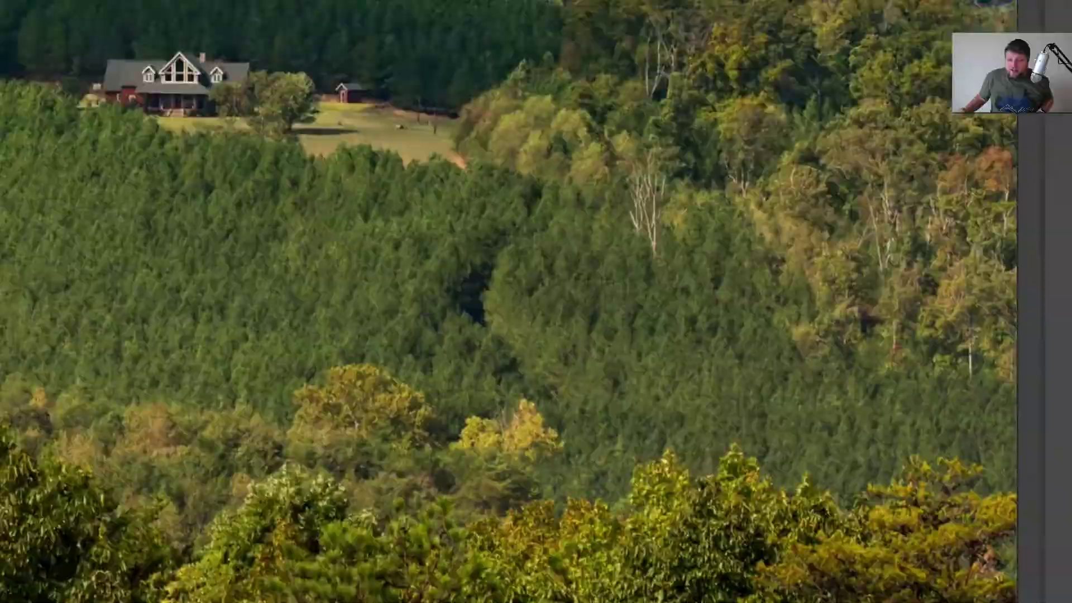
{"action": "key", "text": "super+shift+n"}
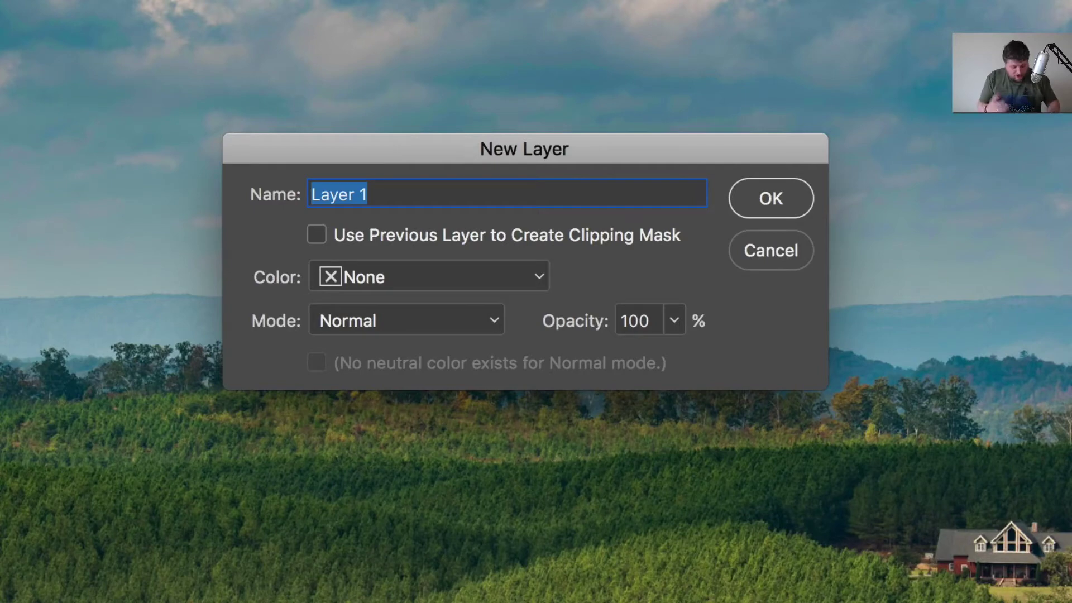
{"action": "type", "text": "D&B"}
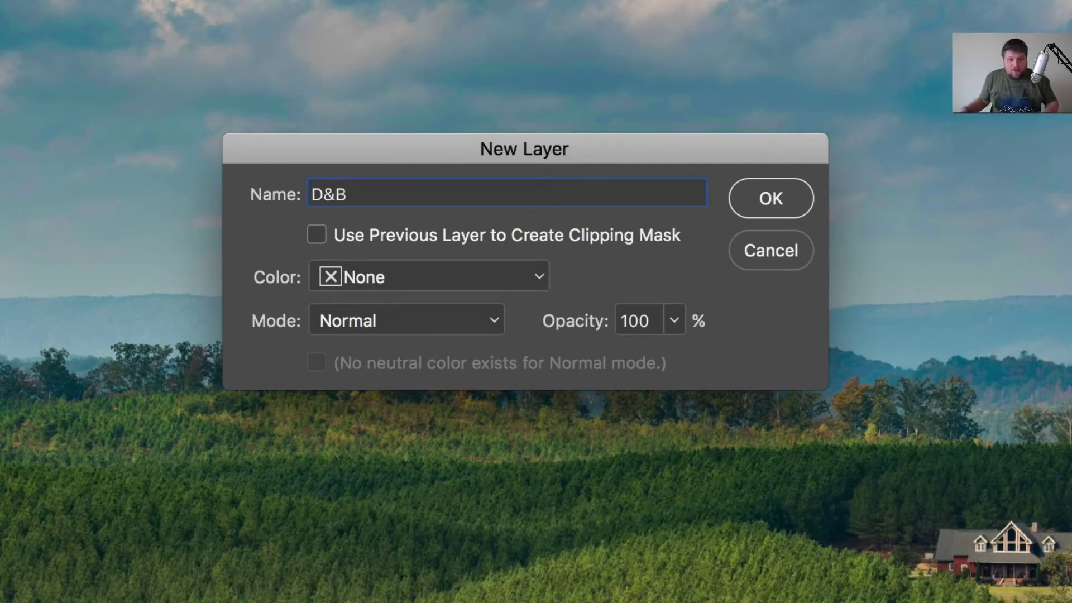
{"action": "left_click", "coordinate": [381, 323]}
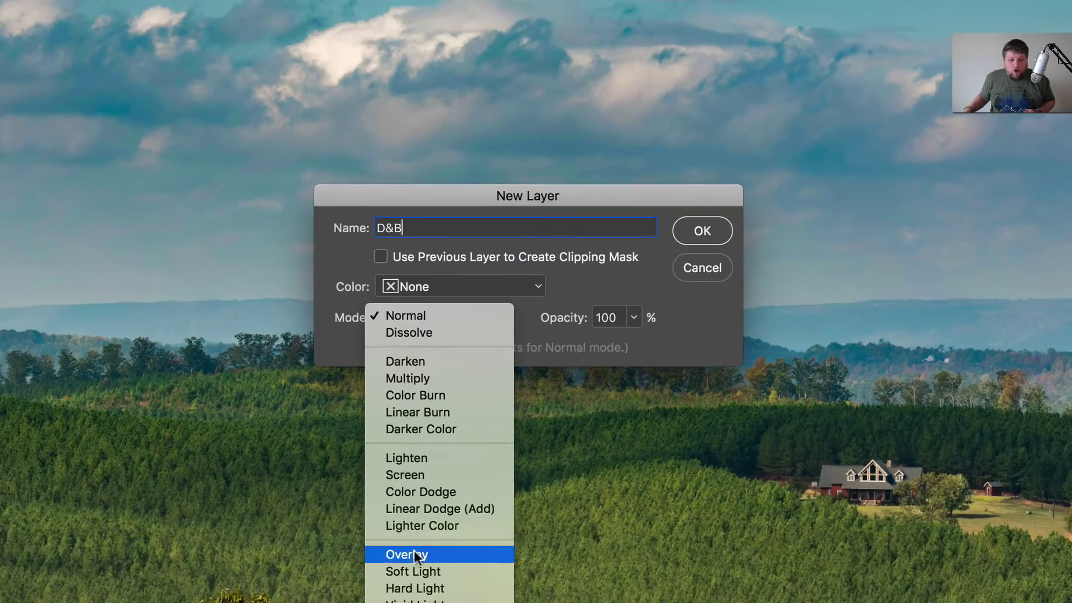
{"action": "left_click", "coordinate": [424, 555]}
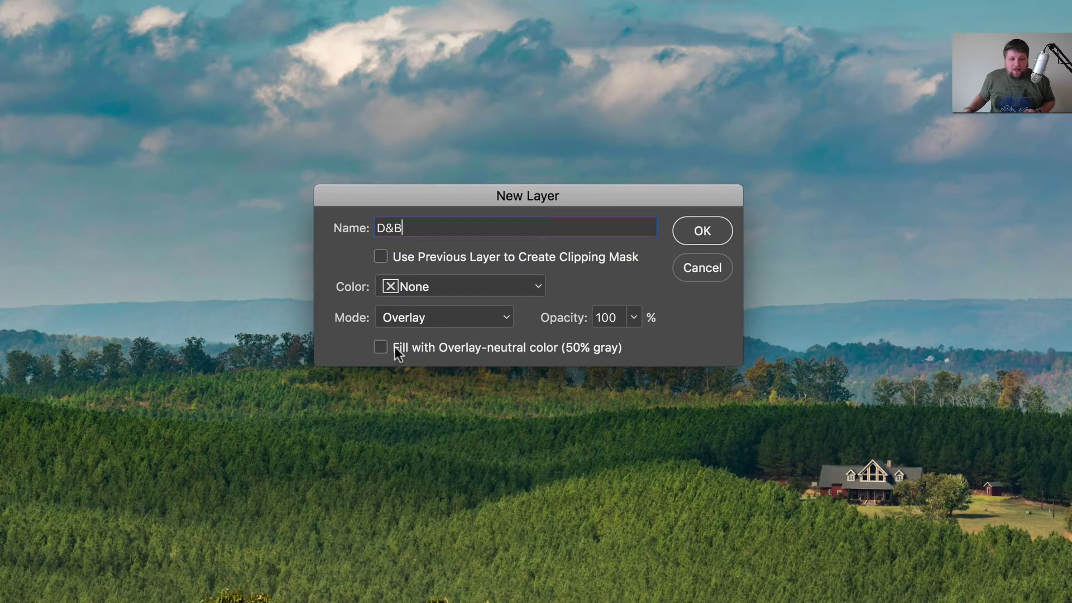
{"action": "left_click", "coordinate": [380, 348]}
{"action": "left_click", "coordinate": [702, 232]}
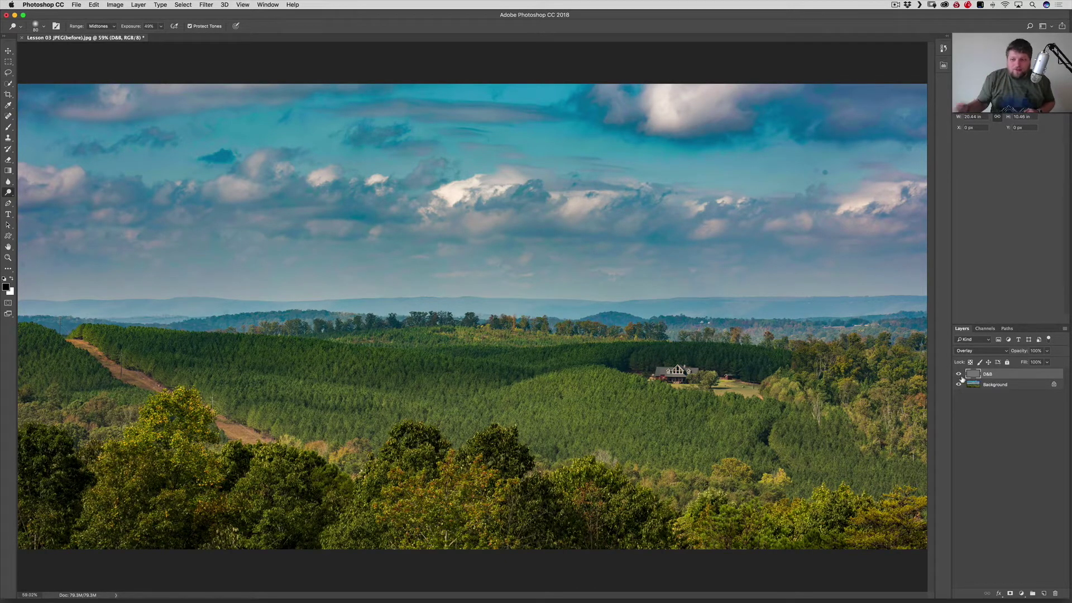
Set up the Brush tool with white as the foreground colour and 13% opacity.
{"action": "key", "text": "b"}
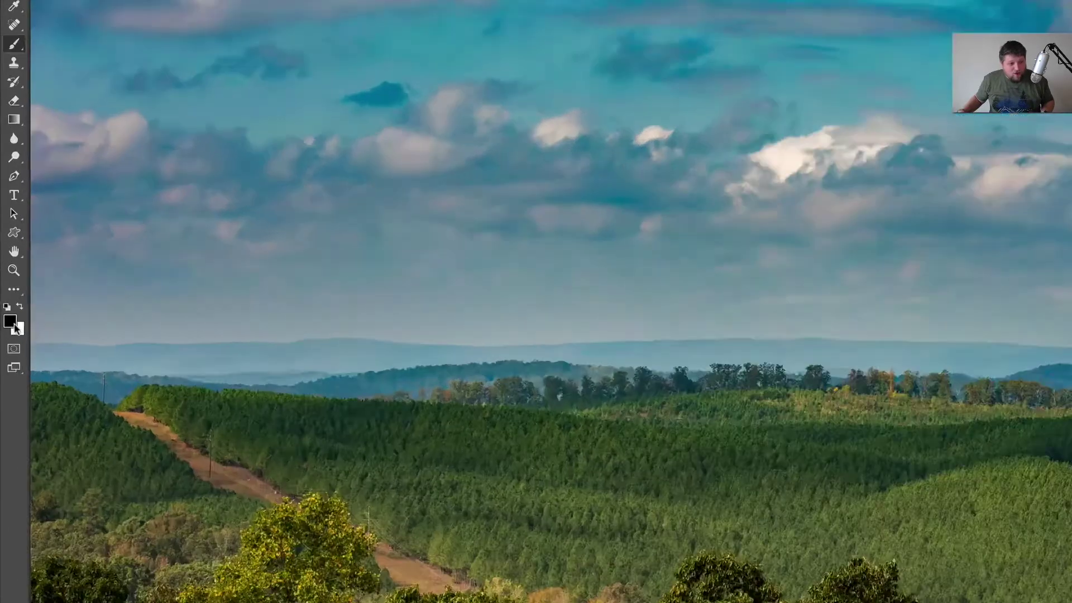
{"action": "key", "text": "x"}
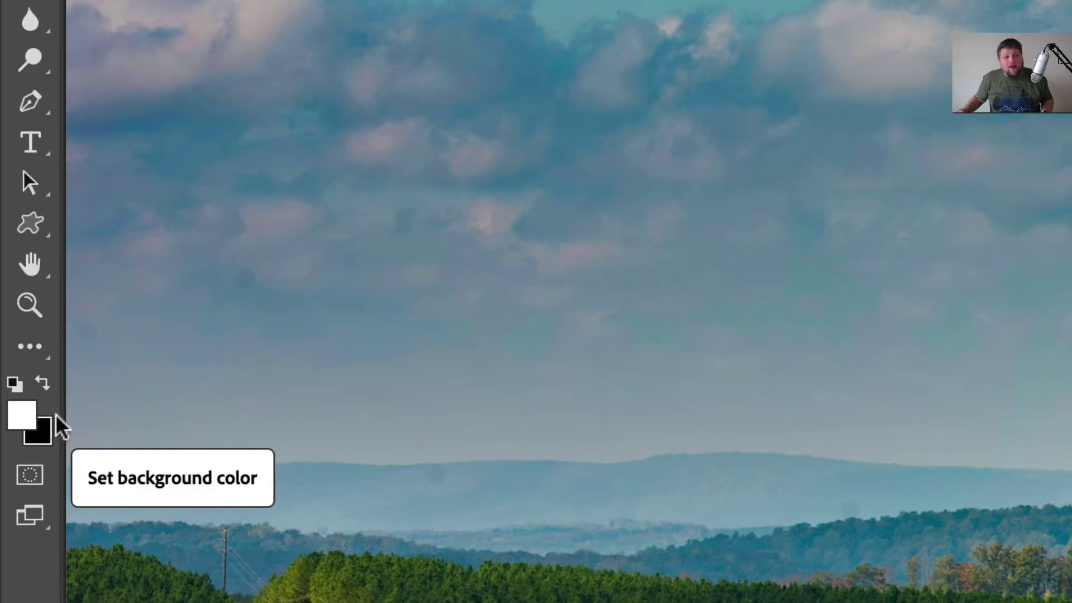
{"action": "key", "text": "x"}
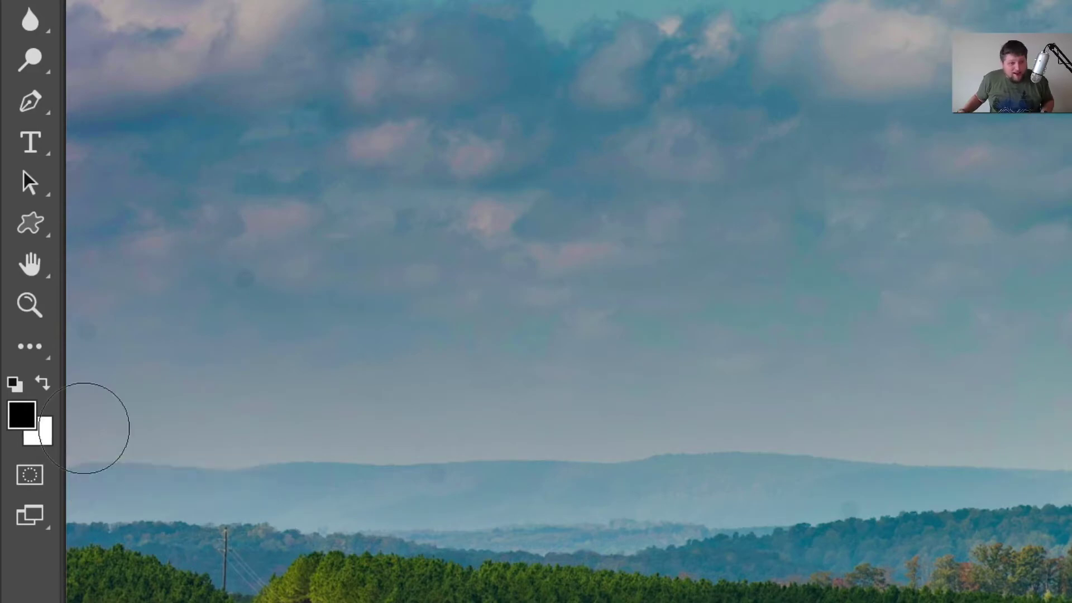
{"action": "key", "text": "x"}
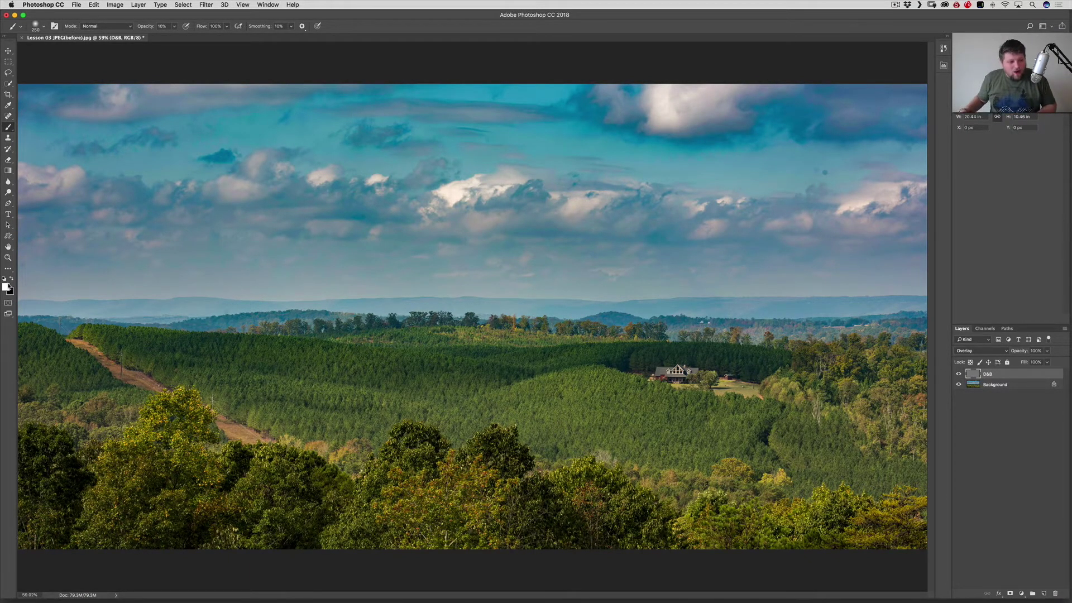
{"action": "key", "text": "x"}
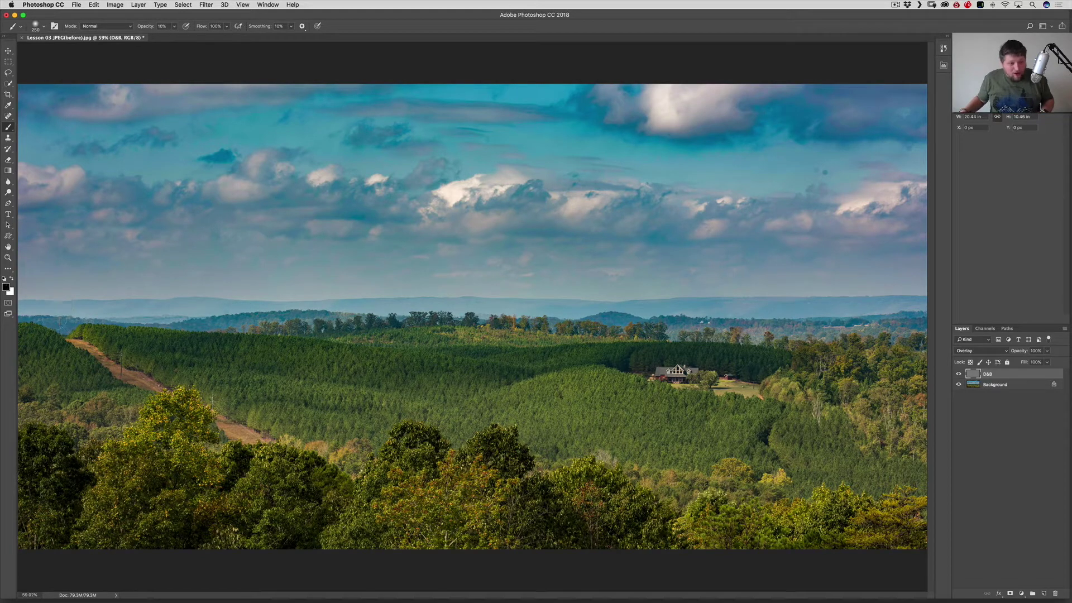
{"action": "key", "text": "x"}
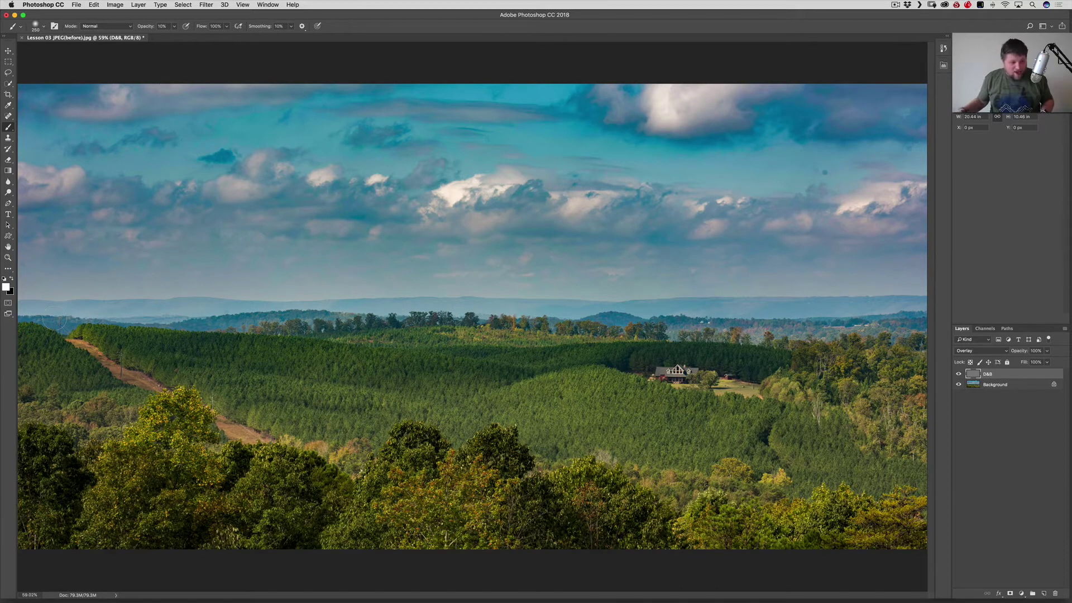
{"action": "key", "text": "super+1"}
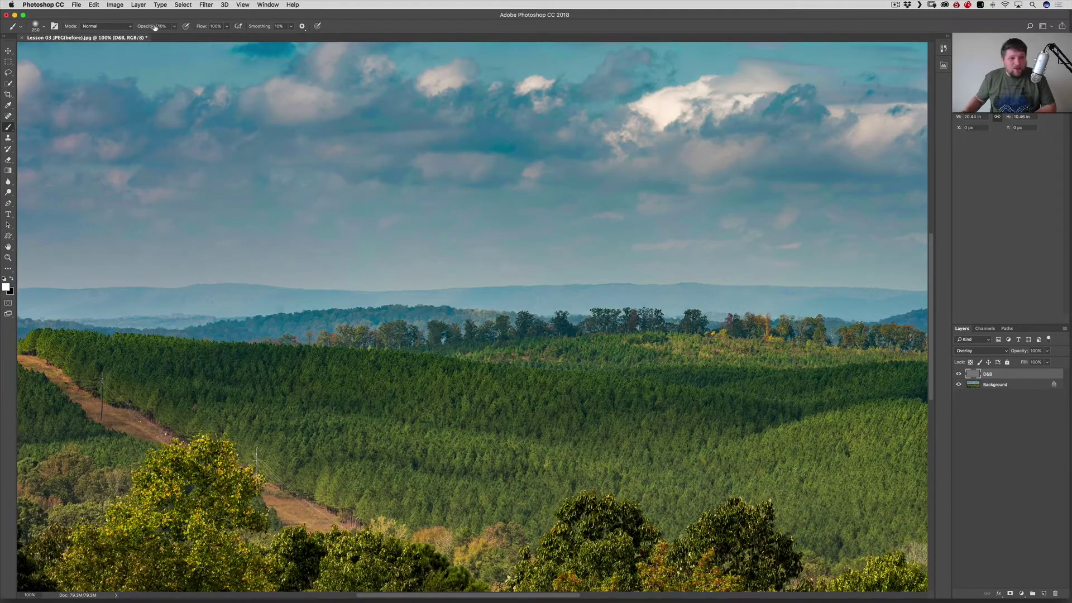
{"action": "left_click_drag", "start_coordinate": [145, 28], "coordinate": [148, 28]}
Brighten the dirt path running down through the trees with white brush strokes on the D&B layer.
{"action": "scroll", "coordinate": [135, 59], "scroll_direction": "left", "scroll_amount": 5}
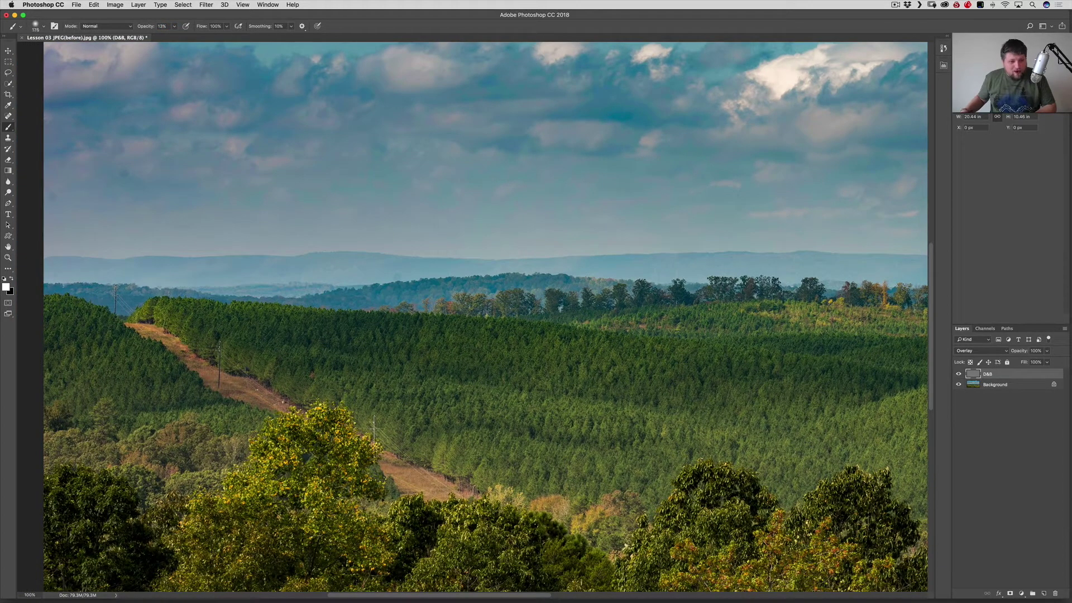
{"action": "mouse_move", "coordinate": [138, 314]}
{"action": "left_mouse_down"}
{"action": "mouse_move", "coordinate": [236, 388]}
{"action": "mouse_move", "coordinate": [293, 400]}
{"action": "left_mouse_up"}
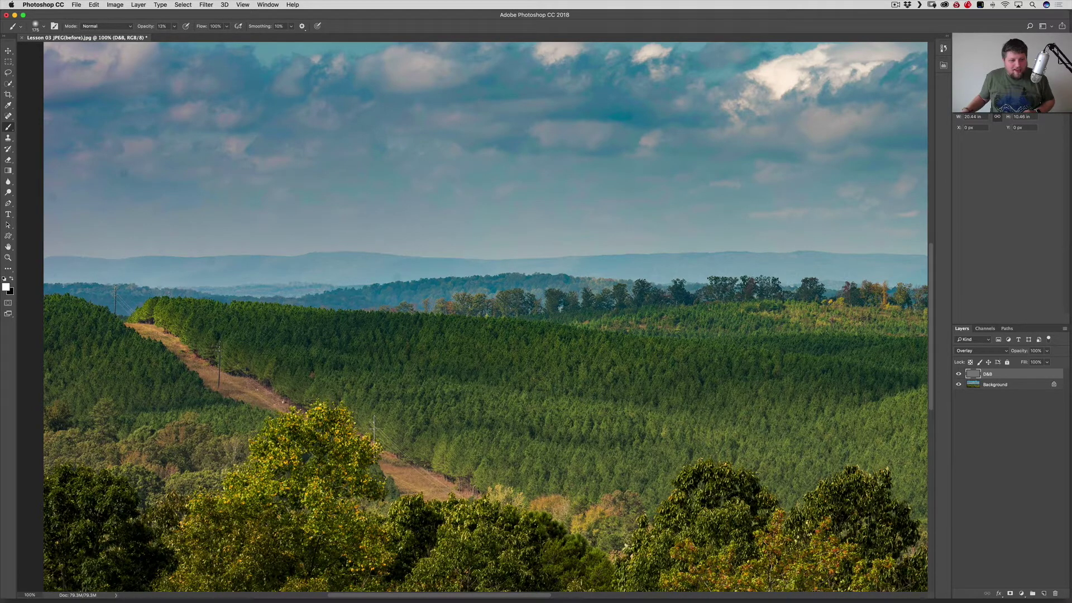
{"action": "left_click_drag", "start_coordinate": [144, 310], "coordinate": [229, 361]}
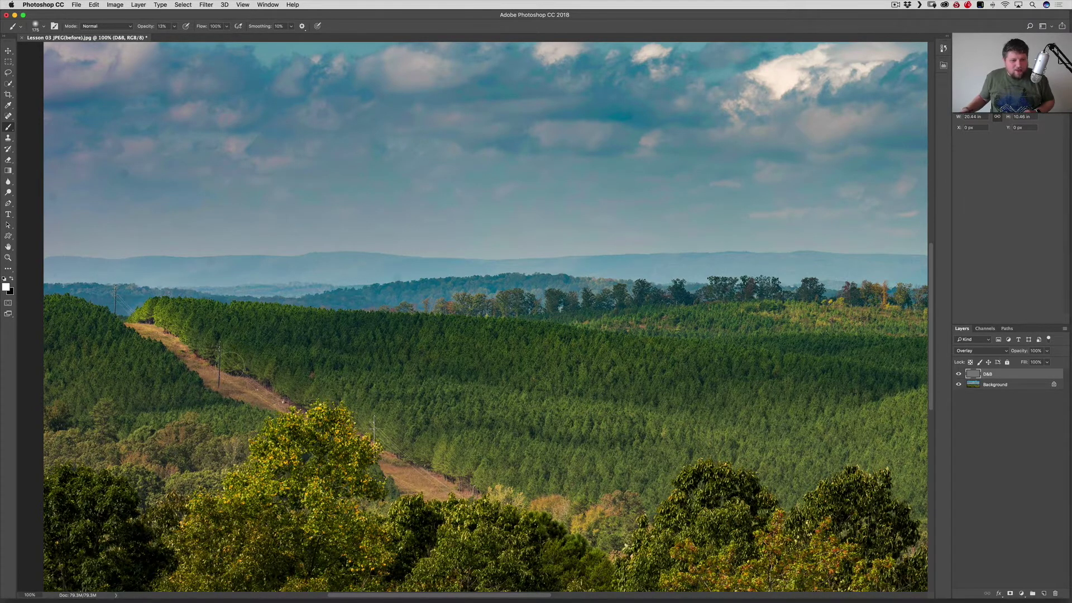
{"action": "scroll", "coordinate": [230, 361], "scroll_direction": "right", "scroll_amount": 1}
{"action": "scroll", "coordinate": [254, 398], "scroll_direction": "down", "scroll_amount": 3}
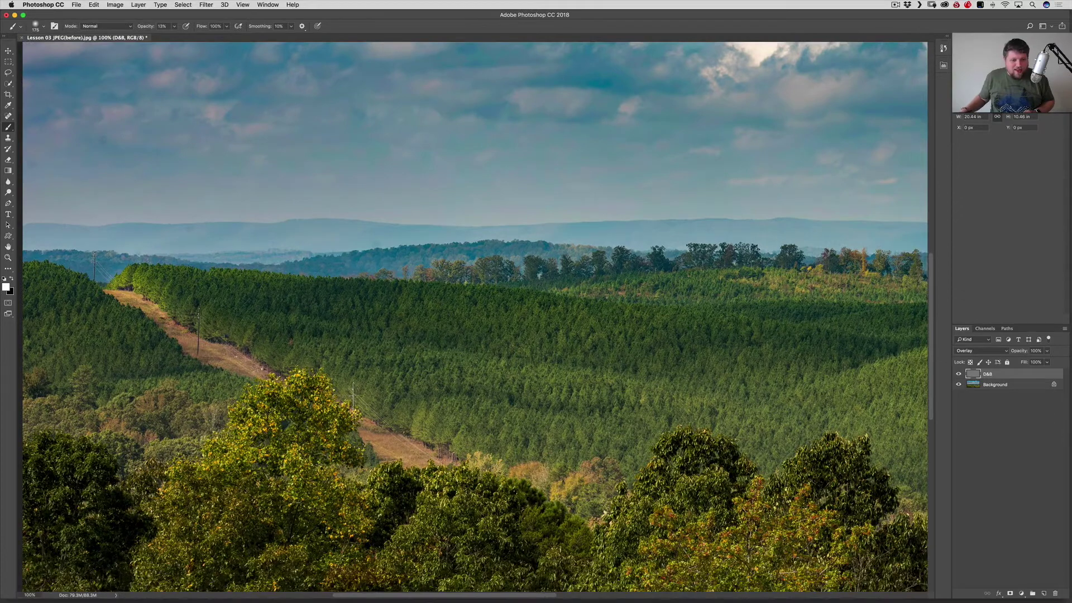
{"action": "left_click_drag", "start_coordinate": [370, 429], "coordinate": [420, 453]}
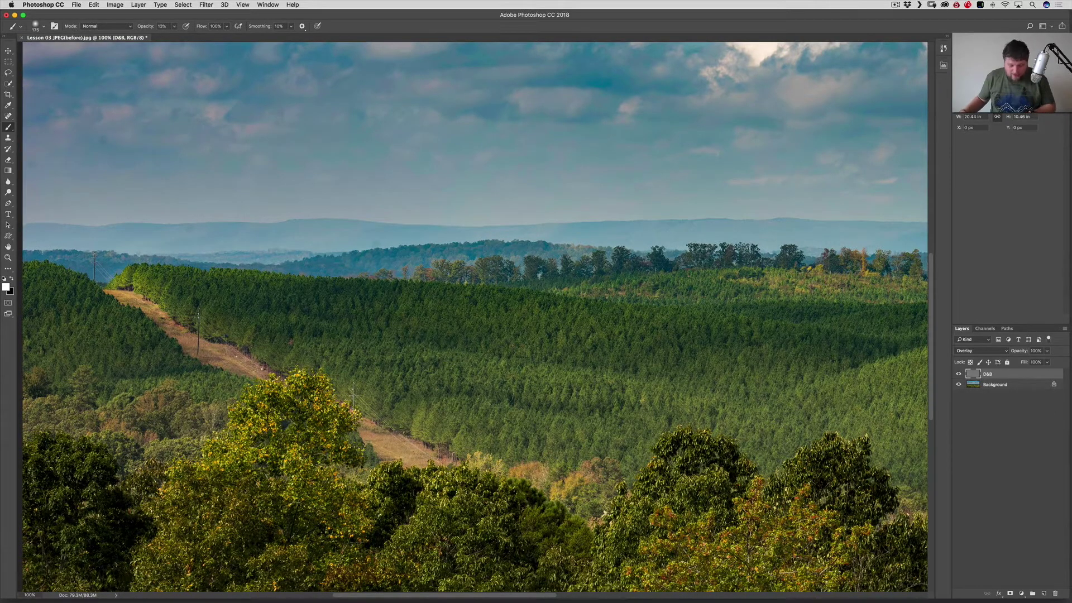
Enlarge the brush and brighten the sunlit trees across the middle of the hillside.
{"action": "key", "text": "]"}
{"action": "left_click_drag", "start_coordinate": [489, 368], "coordinate": [668, 399]}
{"action": "key", "text": "bracketright"}
{"action": "key", "text": "bracketright"}
{"action": "scroll", "coordinate": [596, 398], "scroll_direction": "right", "scroll_amount": 10}
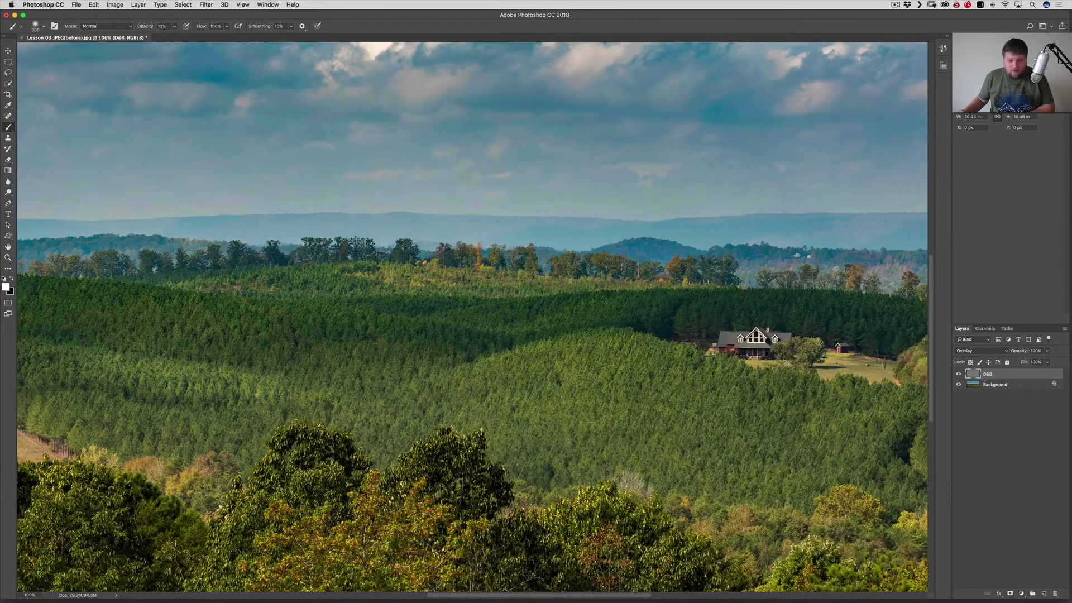
{"action": "key", "text": "bracketright"}
{"action": "key", "text": "bracketright"}
{"action": "left_click_drag", "start_coordinate": [491, 397], "coordinate": [622, 386]}
Reduce the brush size and brighten the sunlit clearing below the distant tree line.
{"action": "key", "text": "bracketleft"}
{"action": "key", "text": "bracketleft"}
{"action": "key", "text": "bracketleft"}
{"action": "key", "text": "bracketleft"}
{"action": "key", "text": "bracketleft"}
{"action": "key", "text": "bracketleft"}
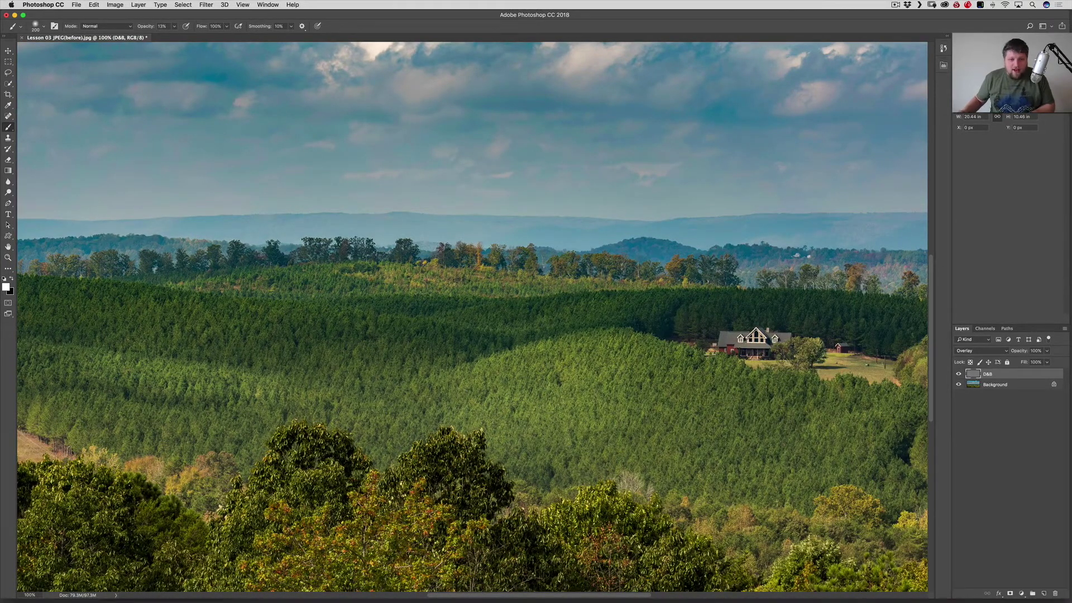
{"action": "left_click_drag", "start_coordinate": [413, 275], "coordinate": [620, 282]}
{"action": "left_click_drag", "start_coordinate": [385, 271], "coordinate": [389, 270]}
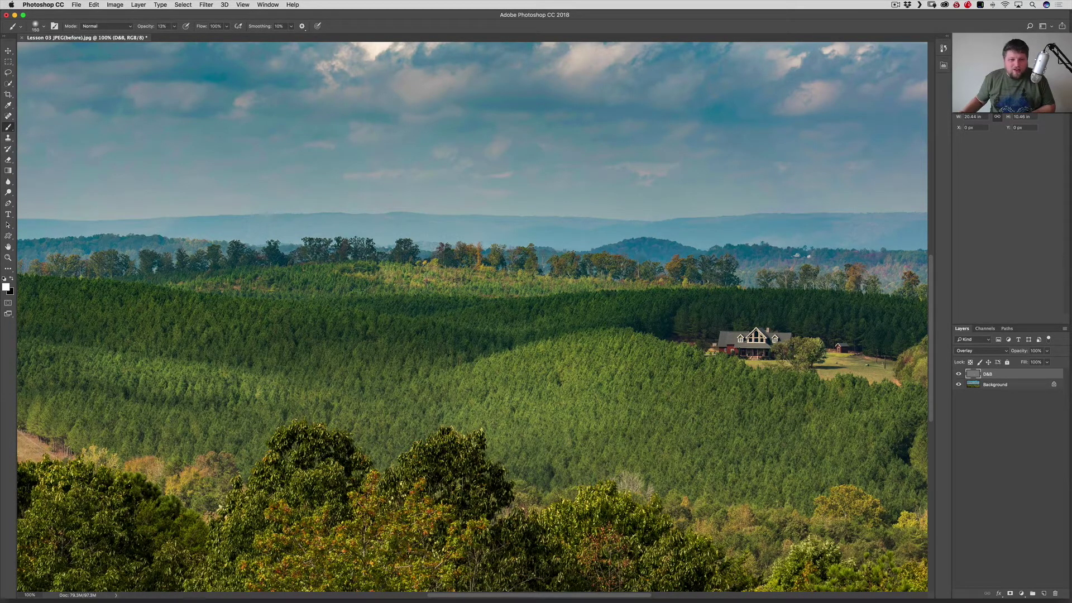
{"action": "left_click_drag", "start_coordinate": [270, 276], "coordinate": [394, 275]}
Paint white over the upper pine slope between the dirt path and the distant clearing.
{"action": "scroll", "coordinate": [353, 316], "scroll_direction": "left", "scroll_amount": 5}
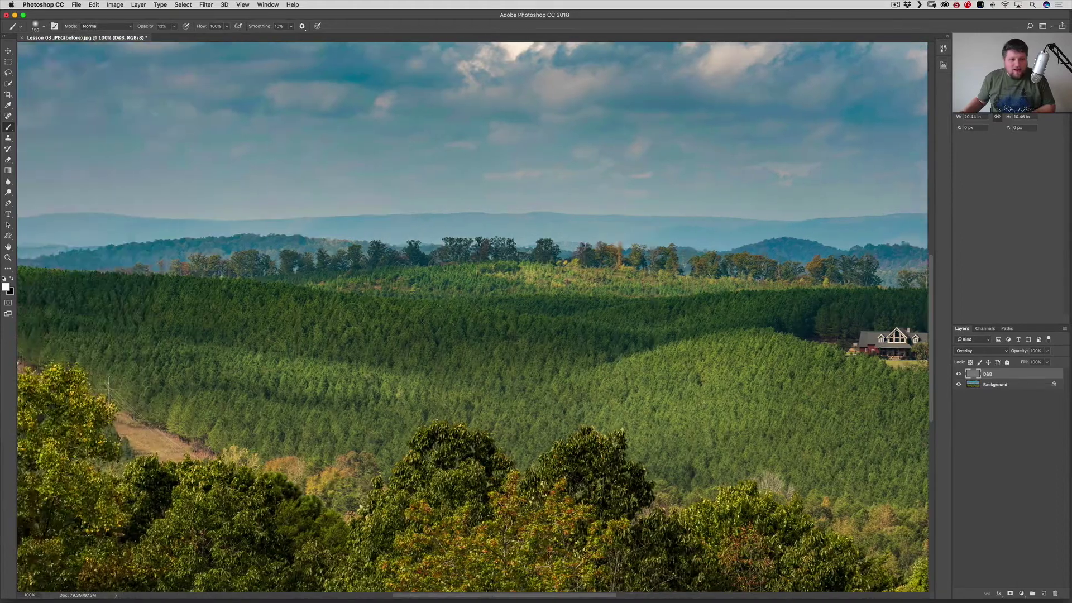
{"action": "scroll", "coordinate": [353, 311], "scroll_direction": "left", "scroll_amount": 2}
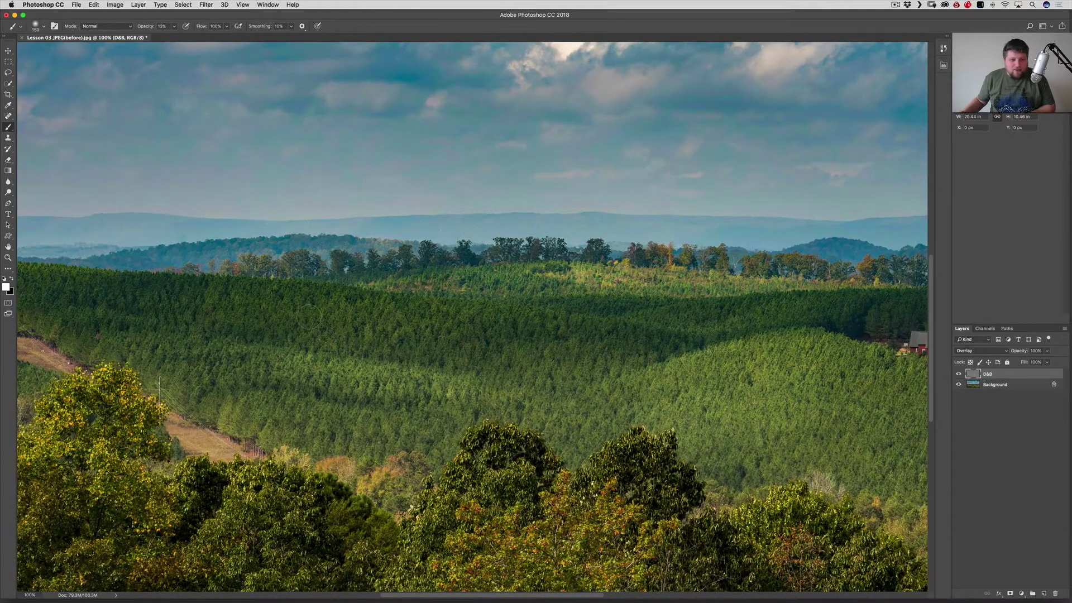
{"action": "mouse_move", "coordinate": [310, 317]}
{"action": "left_mouse_down"}
{"action": "mouse_move", "coordinate": [408, 306]}
{"action": "mouse_move", "coordinate": [514, 312]}
{"action": "left_mouse_up"}
Brighten the trees on the slope to the right of the house with a 150-pixel brush.
{"action": "scroll", "coordinate": [435, 355], "scroll_direction": "left", "scroll_amount": 4}
{"action": "key", "text": "bracketleft"}
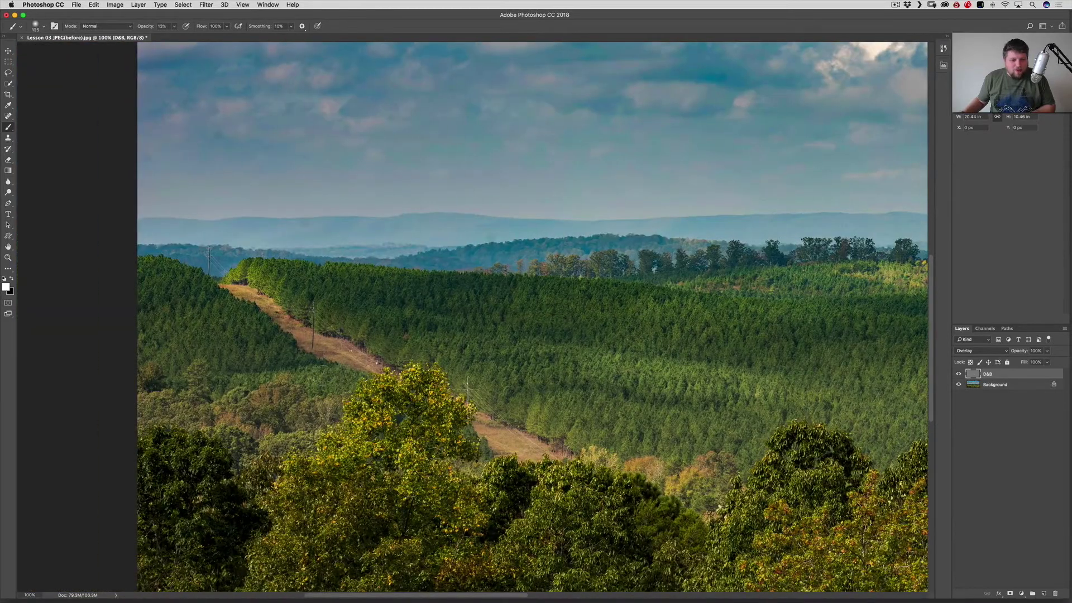
{"action": "key", "text": "bracketleft"}
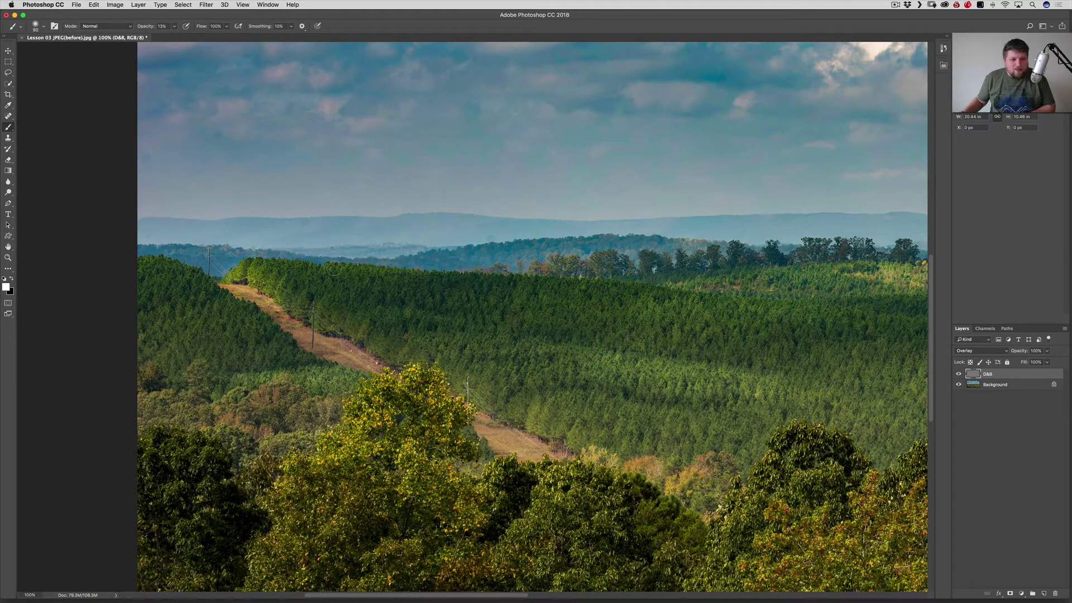
{"action": "scroll", "coordinate": [451, 330], "scroll_direction": "right", "scroll_amount": 10}
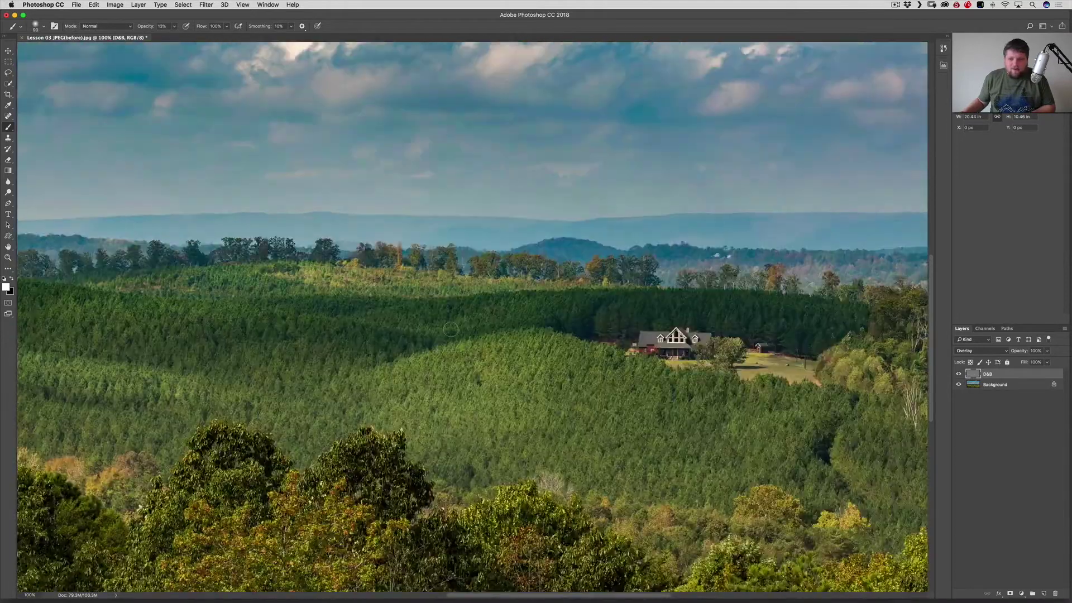
{"action": "scroll", "coordinate": [451, 329], "scroll_direction": "right", "scroll_amount": 10}
{"action": "key", "text": "bracketright"}
{"action": "key", "text": "bracketright"}
{"action": "key", "text": "bracketright"}
{"action": "mouse_move", "coordinate": [736, 340]}
{"action": "left_mouse_down"}
{"action": "mouse_move", "coordinate": [761, 313]}
{"action": "mouse_move", "coordinate": [819, 310]}
{"action": "mouse_move", "coordinate": [739, 358]}
{"action": "left_mouse_up"}
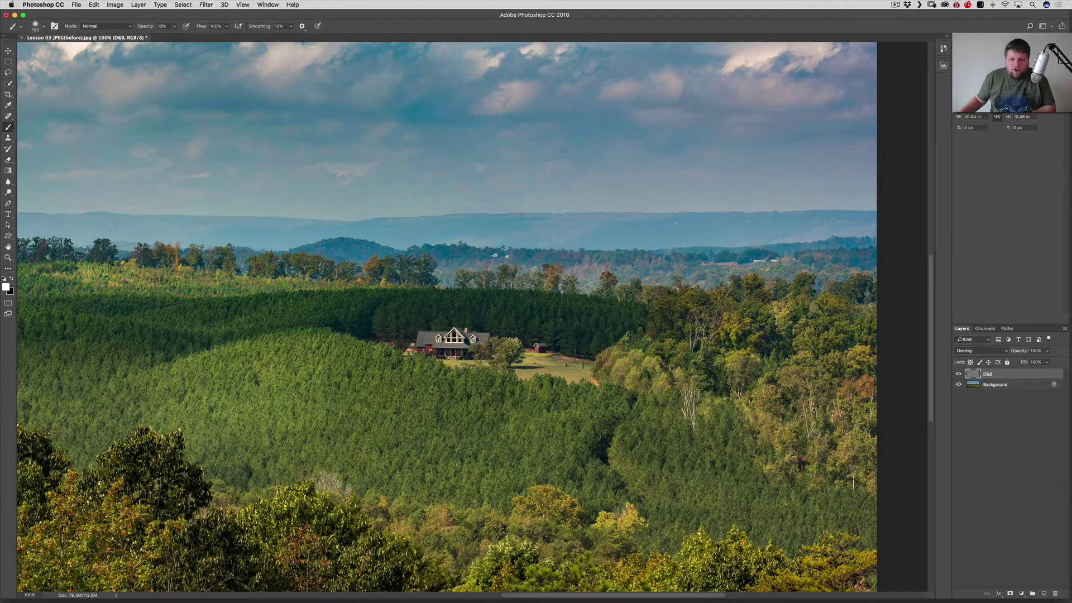
Add a white stroke over the pale trees beside the house's lawn.
{"action": "left_click_drag", "start_coordinate": [623, 367], "coordinate": [638, 368]}
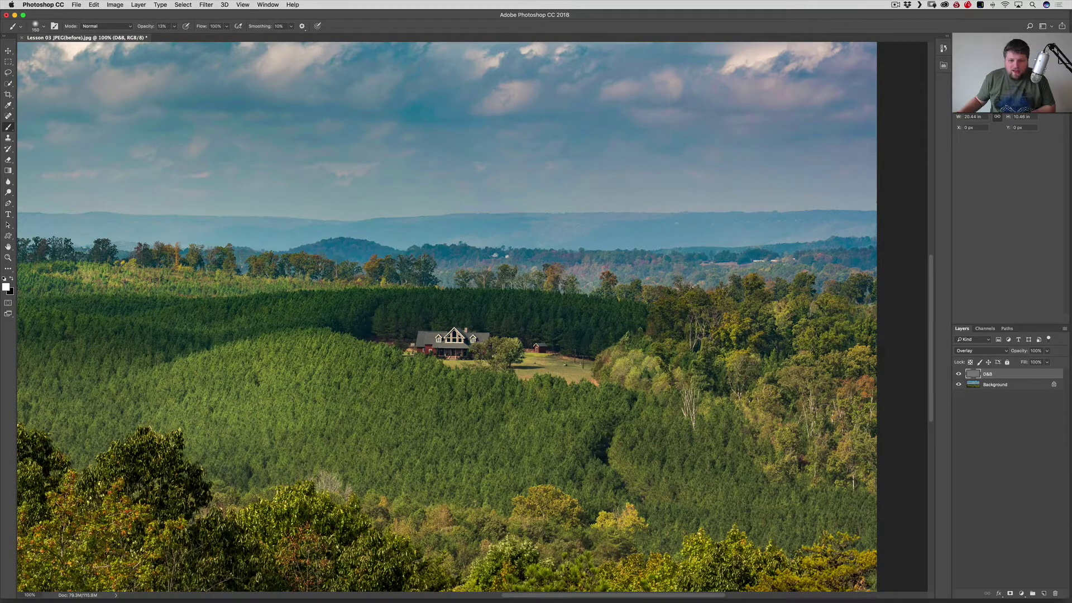
{"action": "scroll", "coordinate": [356, 382], "scroll_direction": "left", "scroll_amount": 7}
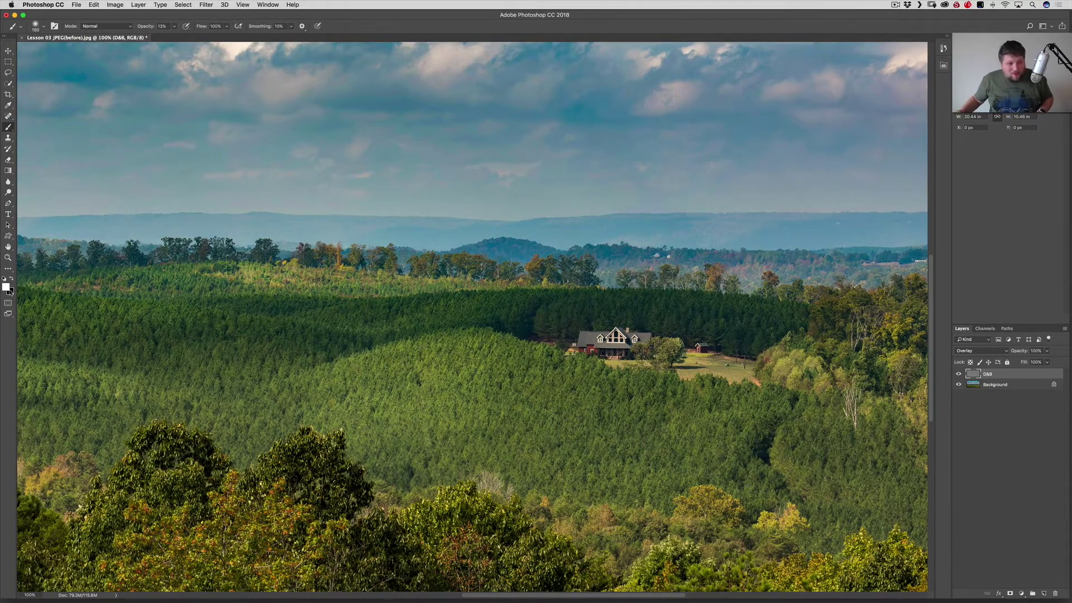
Swap the paint color to black, reduce the brush size and darken the shadow bordering the sunlit mound on the pine slope.
{"action": "key", "text": "x"}
{"action": "scroll", "coordinate": [384, 375], "scroll_direction": "left", "scroll_amount": 5}
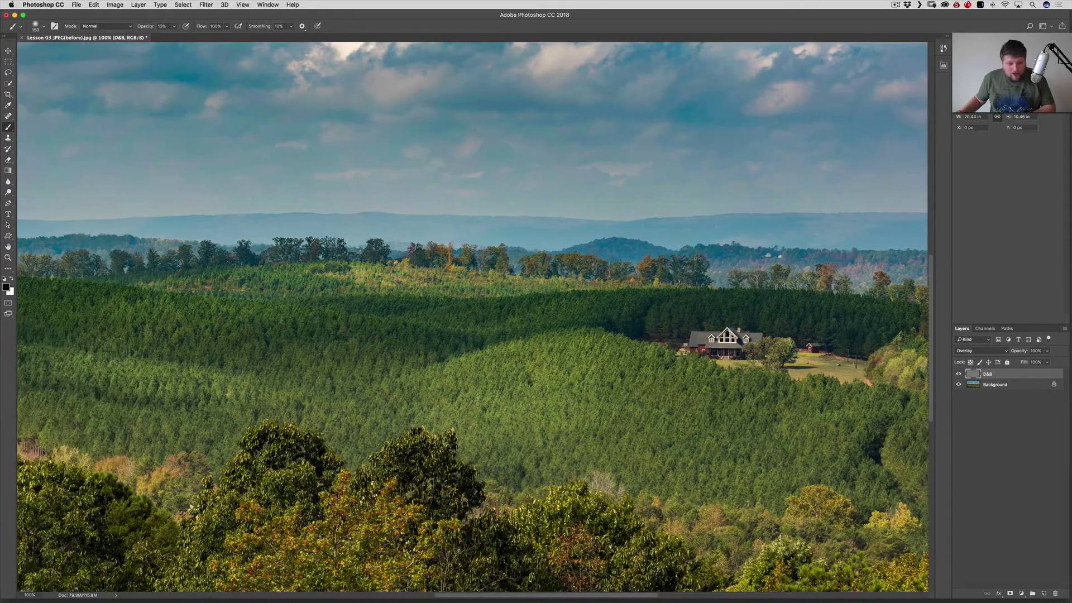
{"action": "key", "text": "super+equal"}
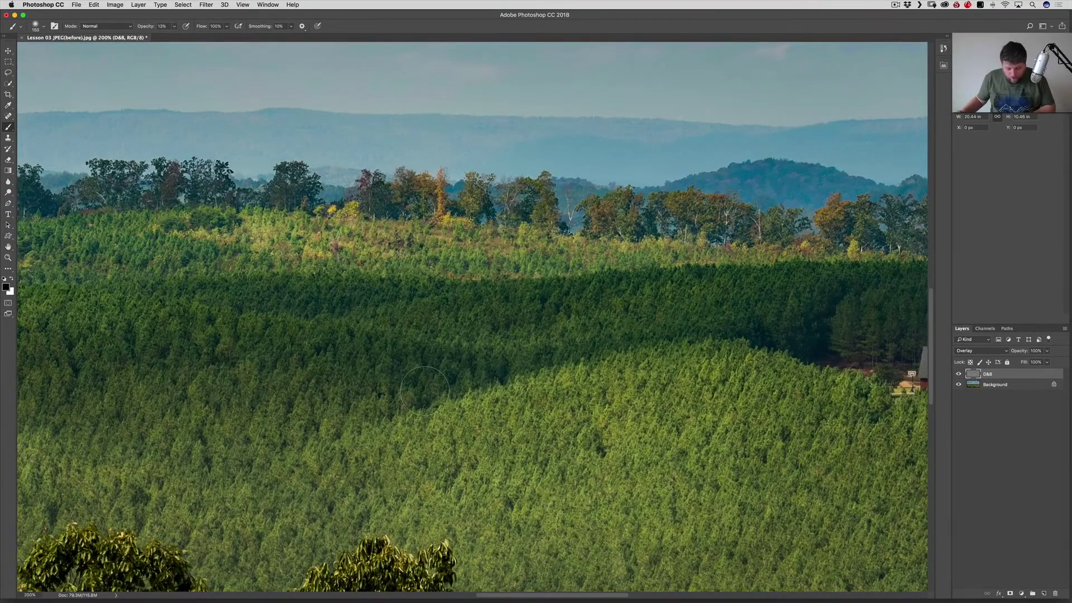
{"action": "key", "text": "super+minus"}
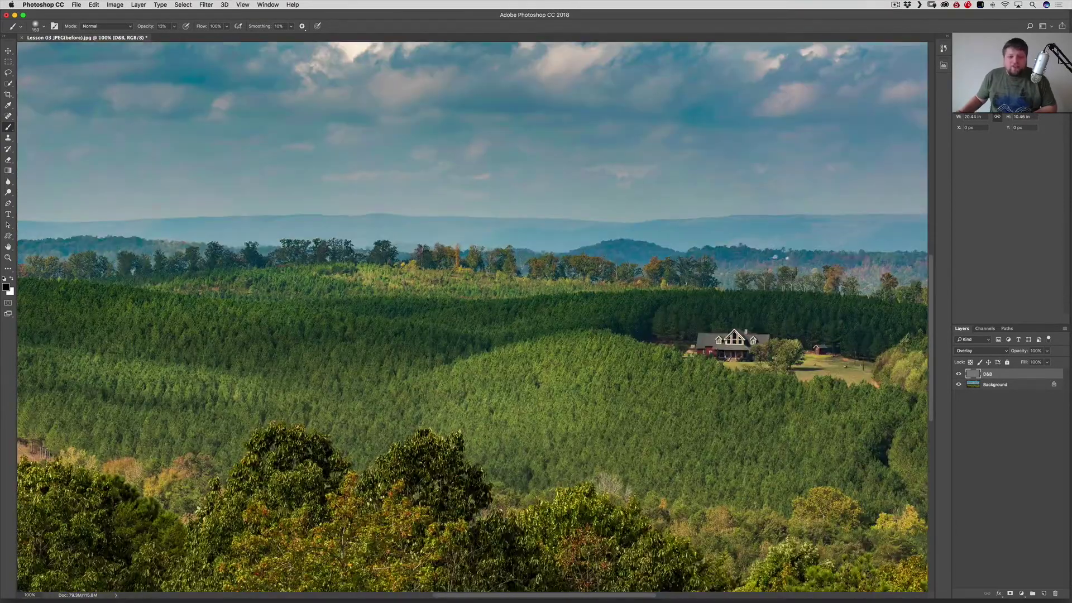
{"action": "key", "text": "bracketleft"}
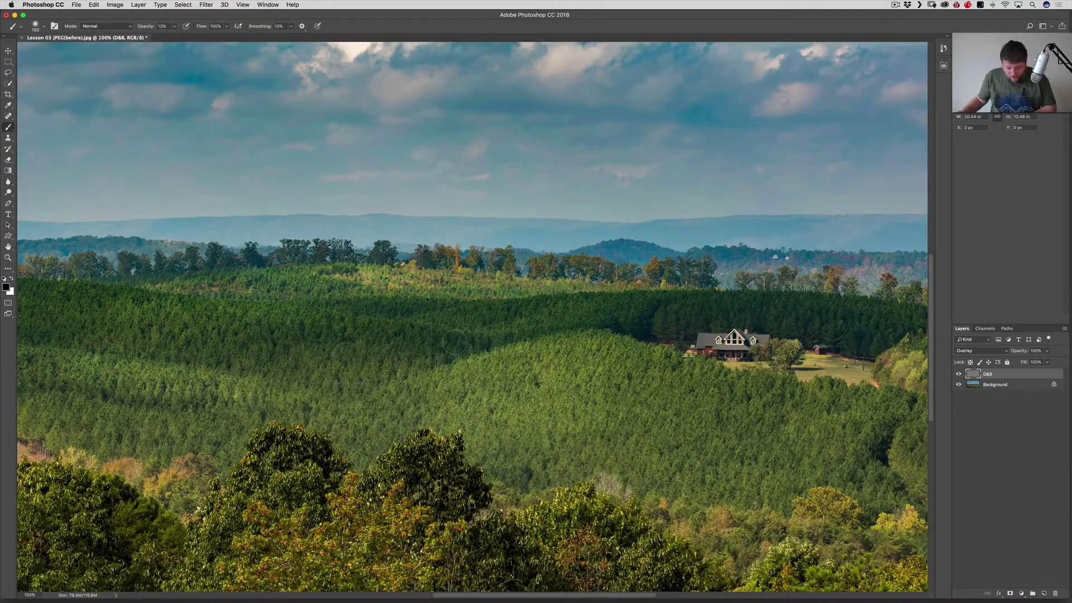
{"action": "key", "text": "super+equal"}
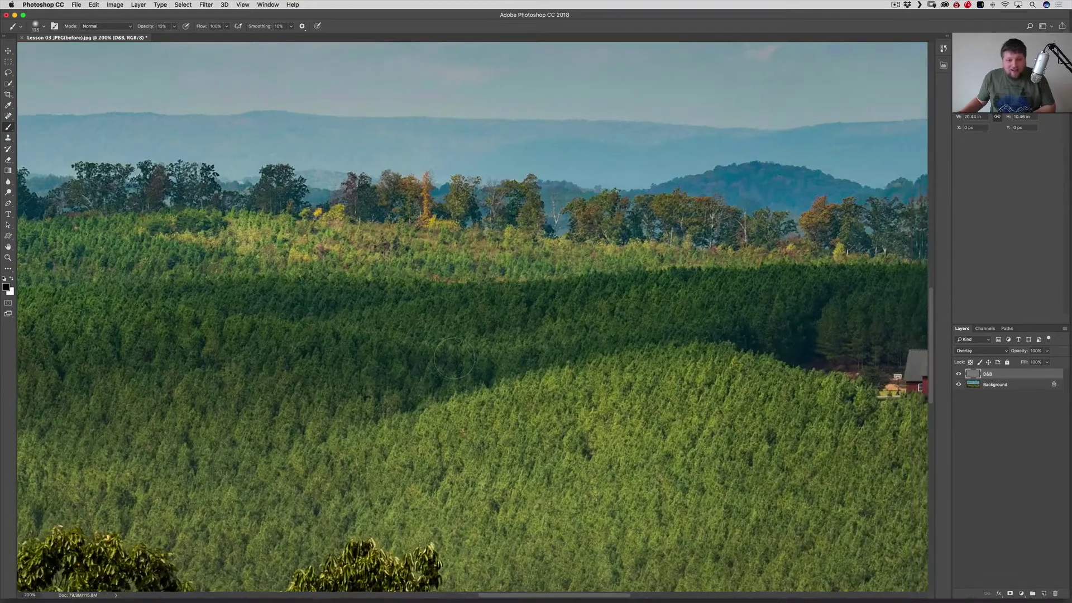
{"action": "key", "text": "bracketleft"}
{"action": "key", "text": "bracketleft"}
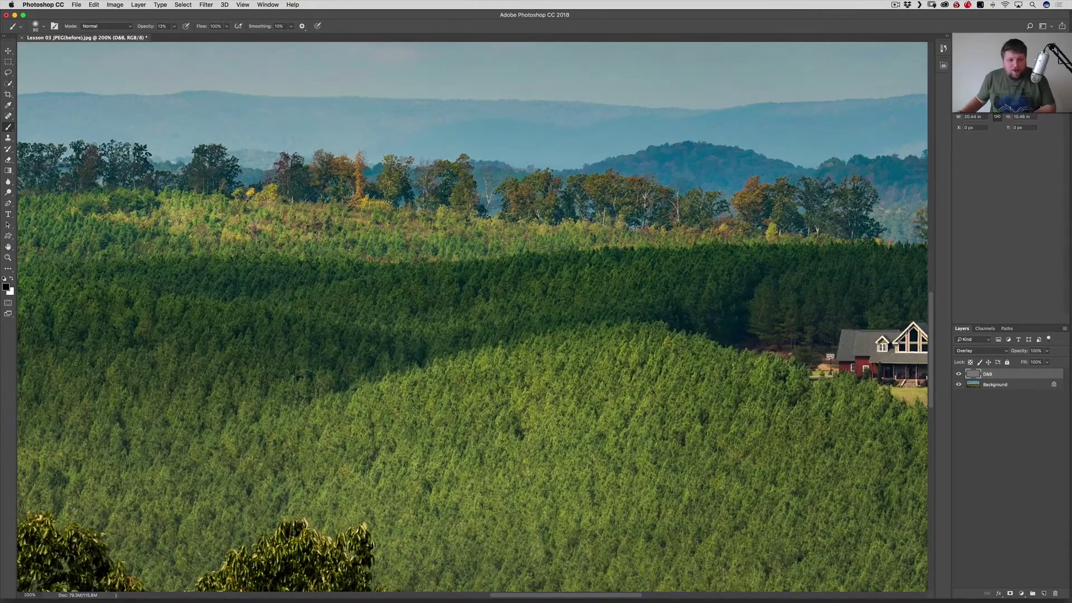
{"action": "scroll", "coordinate": [363, 360], "scroll_direction": "left", "scroll_amount": 3}
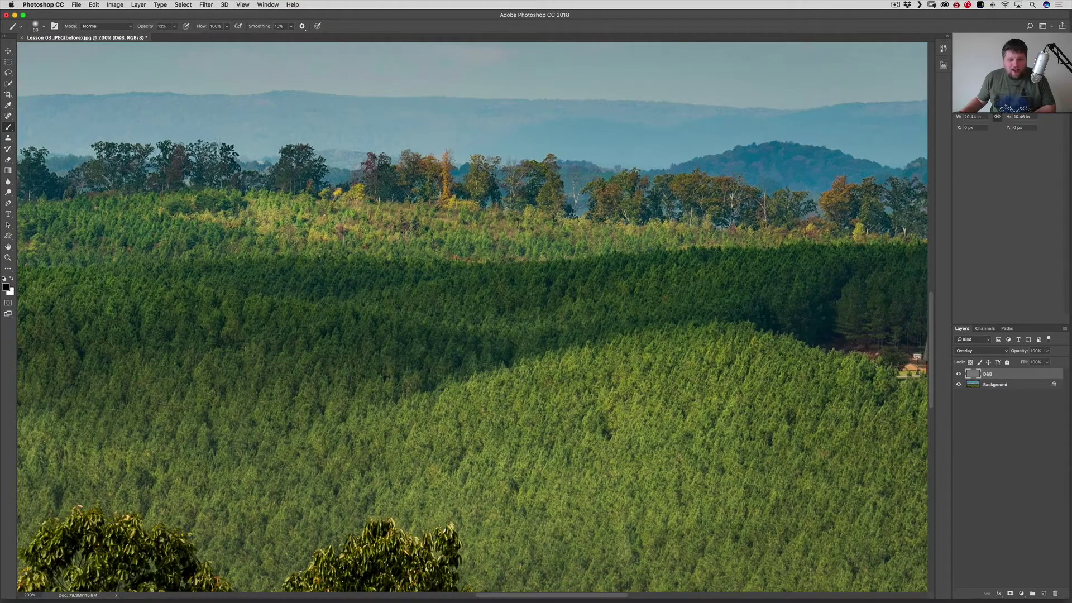
{"action": "key", "text": "bracketright"}
{"action": "mouse_move", "coordinate": [419, 362]}
{"action": "left_mouse_down"}
{"action": "mouse_move", "coordinate": [451, 353]}
{"action": "mouse_move", "coordinate": [417, 385]}
{"action": "mouse_move", "coordinate": [707, 313]}
{"action": "mouse_move", "coordinate": [481, 357]}
{"action": "mouse_move", "coordinate": [397, 397]}
{"action": "left_mouse_up"}
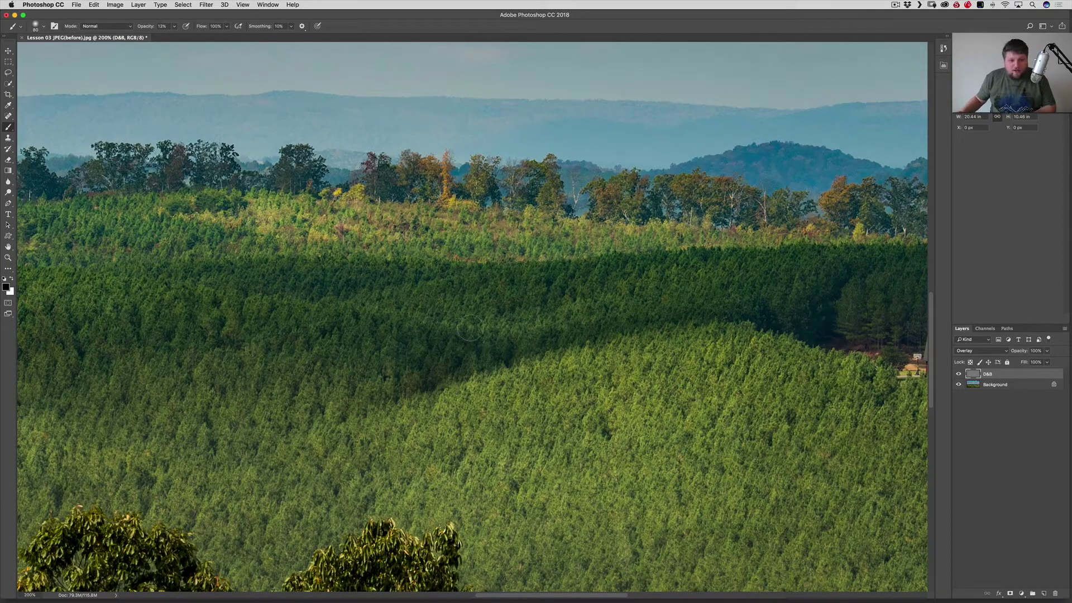
Shrink the brush further and darken the upper edge of the shadow band beneath the distant sunlit clearing.
{"action": "key", "text": "bracketleft"}
{"action": "key", "text": "bracketleft"}
{"action": "key", "text": "bracketleft"}
{"action": "key", "text": "bracketleft"}
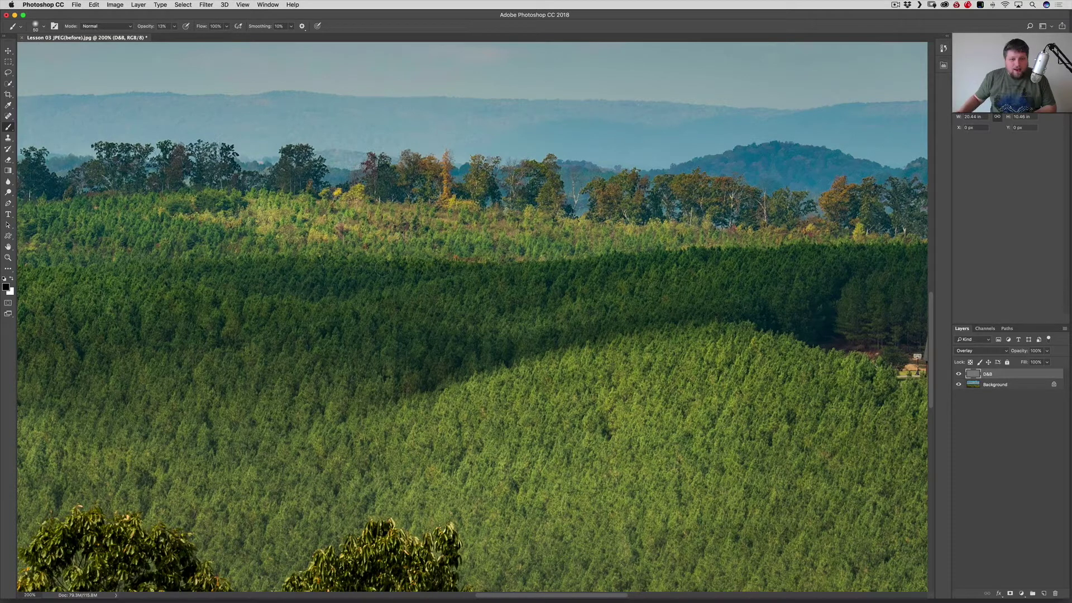
{"action": "left_click_drag", "start_coordinate": [482, 264], "coordinate": [783, 251]}
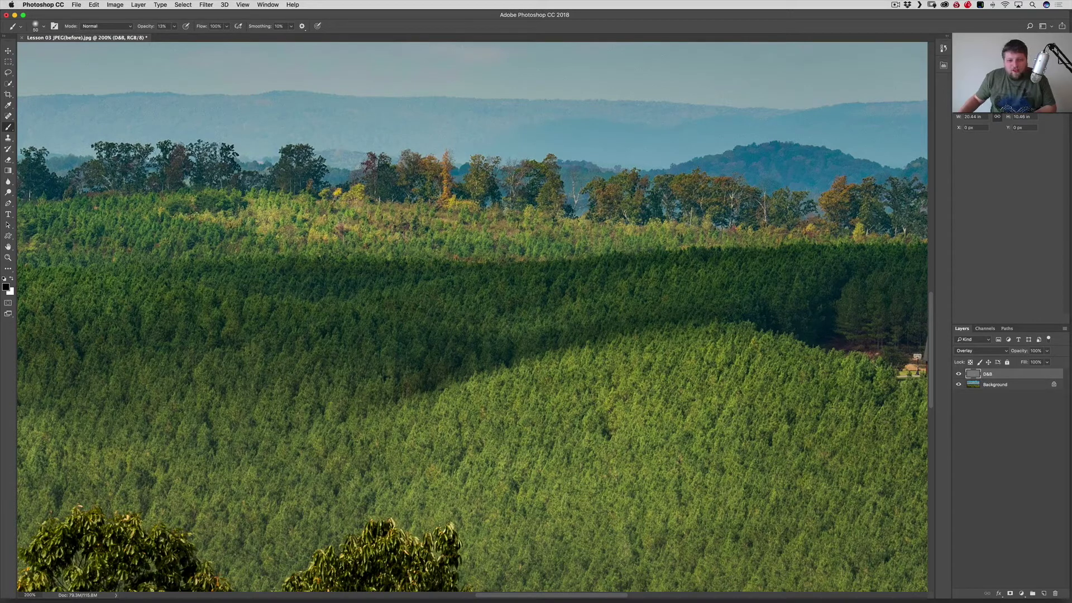
Darken the shadow streak running across the lower pine slope between the dirt path and the foreground trees.
{"action": "scroll", "coordinate": [486, 241], "scroll_direction": "left", "scroll_amount": 10}
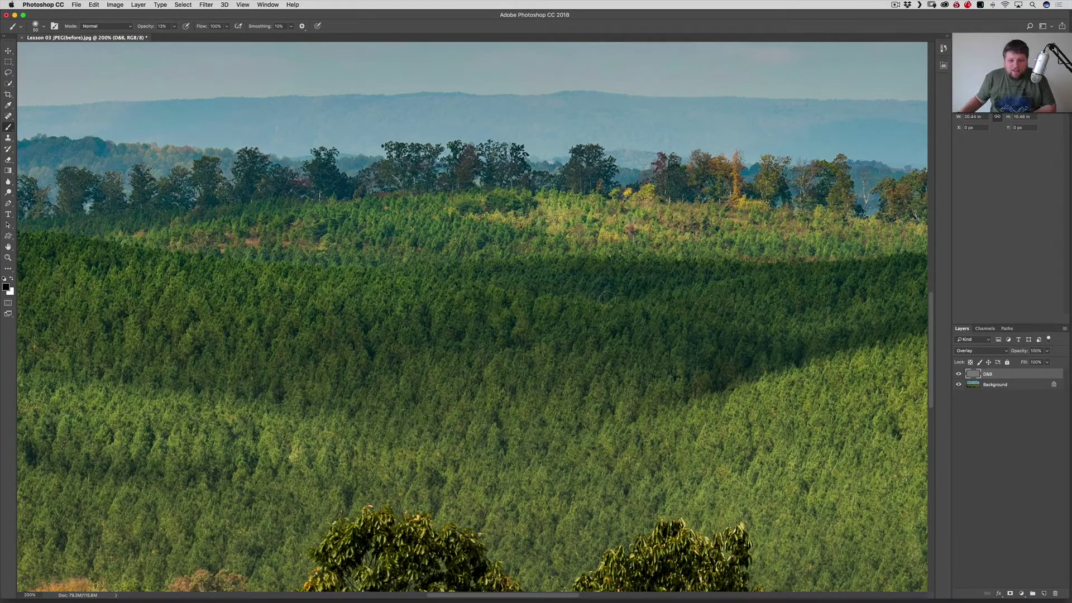
{"action": "scroll", "coordinate": [709, 271], "scroll_direction": "left", "scroll_amount": 3}
{"action": "scroll", "coordinate": [470, 393], "scroll_direction": "left", "scroll_amount": 5}
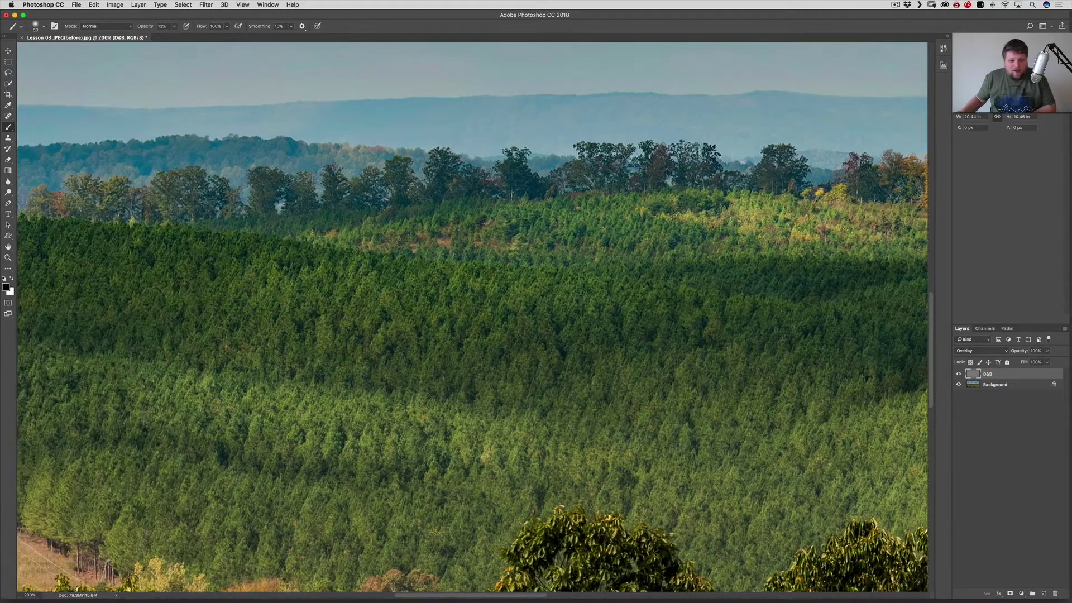
{"action": "mouse_move", "coordinate": [219, 458]}
{"action": "left_mouse_down"}
{"action": "mouse_move", "coordinate": [299, 474]}
{"action": "mouse_move", "coordinate": [448, 471]}
{"action": "left_mouse_up"}
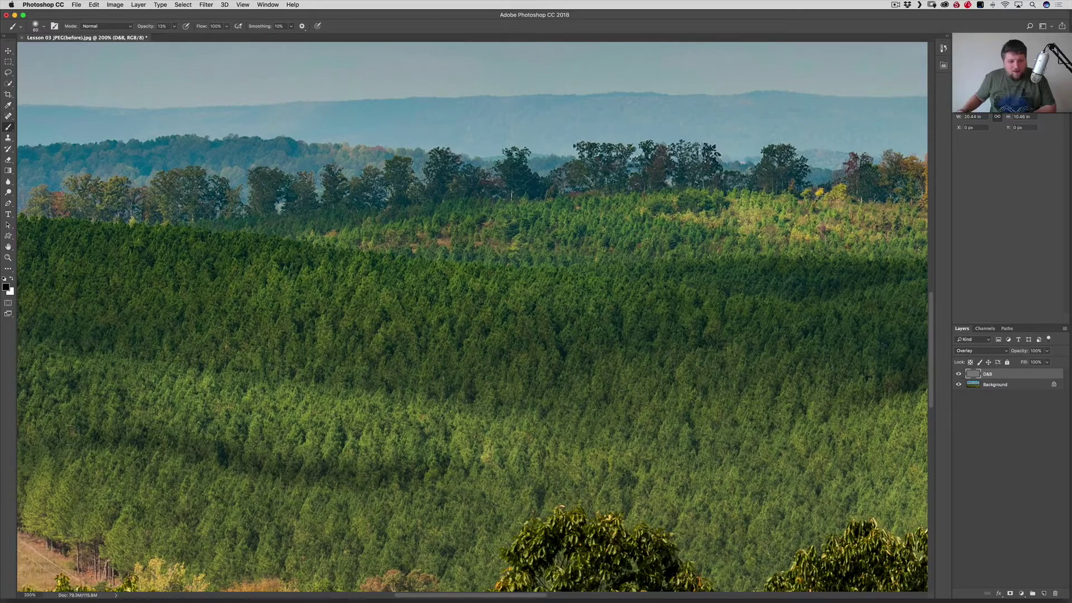
Use a smaller black brush to darken the shadowed tree edge along the dirt path with the utility poles.
{"action": "scroll", "coordinate": [168, 435], "scroll_direction": "left", "scroll_amount": 7}
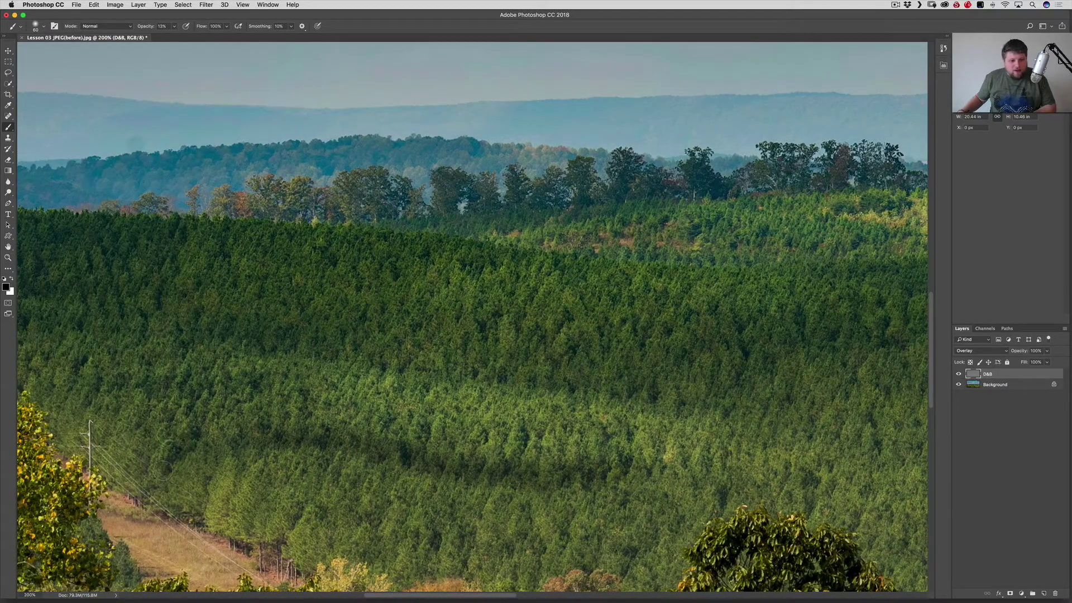
{"action": "scroll", "coordinate": [167, 455], "scroll_direction": "left", "scroll_amount": 9}
{"action": "scroll", "coordinate": [158, 386], "scroll_direction": "left", "scroll_amount": 10}
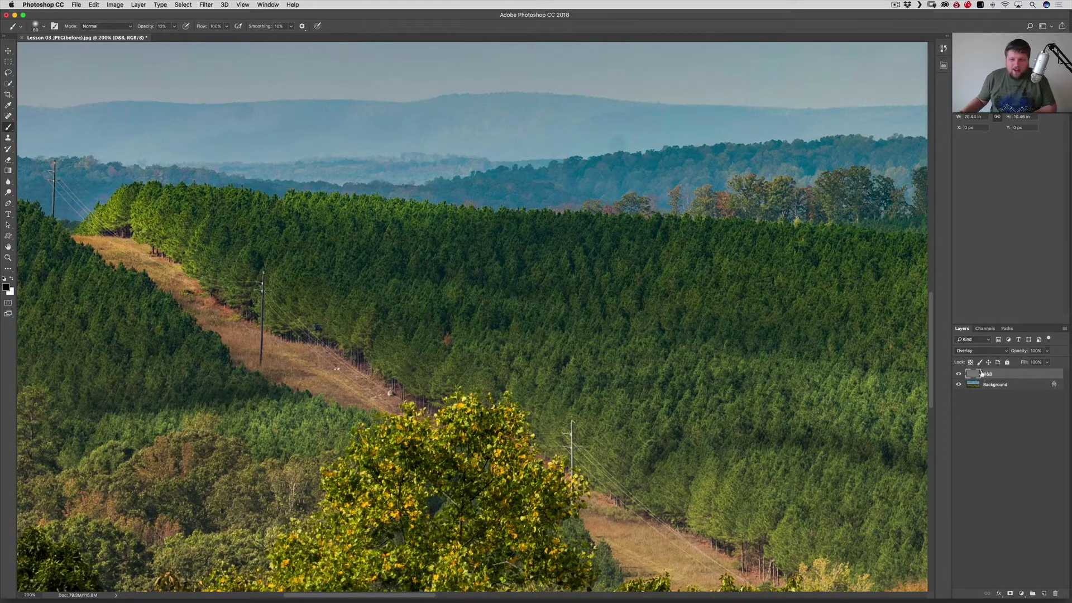
{"action": "scroll", "coordinate": [417, 391], "scroll_direction": "left", "scroll_amount": 5}
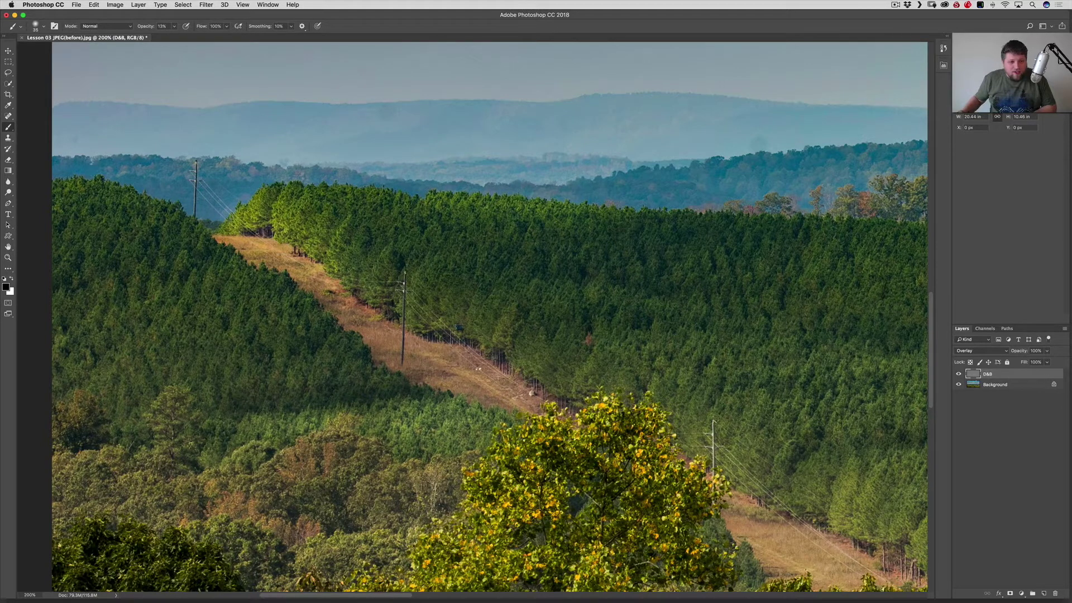
{"action": "key", "text": "bracketleft"}
{"action": "mouse_move", "coordinate": [270, 234]}
{"action": "left_mouse_down"}
{"action": "mouse_move", "coordinate": [379, 311]}
{"action": "mouse_move", "coordinate": [541, 393]}
{"action": "left_mouse_up"}
{"action": "left_click_drag", "start_coordinate": [426, 335], "coordinate": [329, 268]}
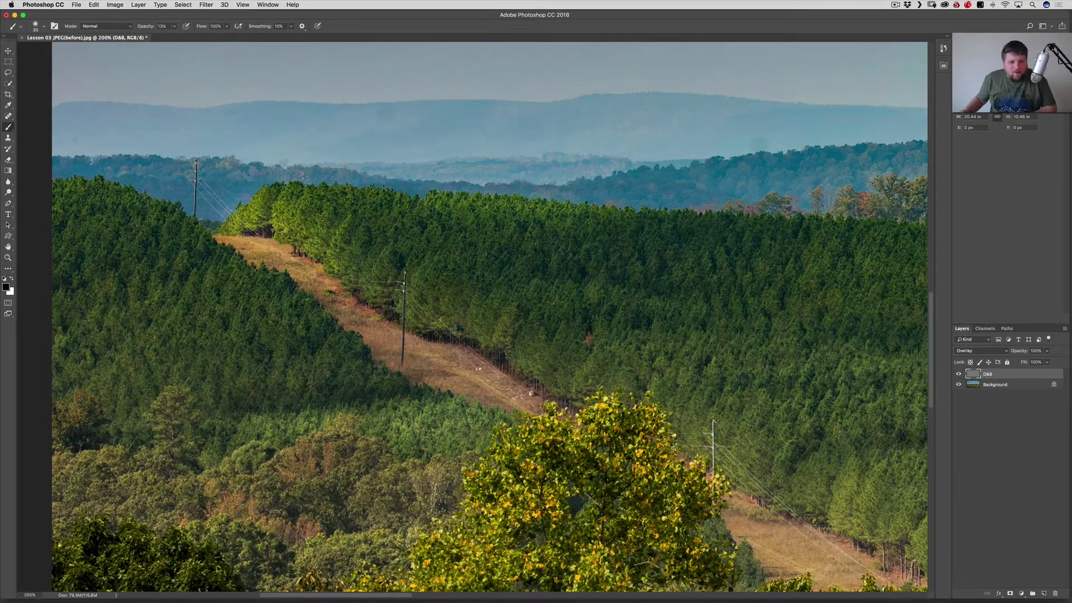
Enlarge the brush to 150 pixels and darken the gully in the pines below the house and the shadowed pines behind it.
{"action": "scroll", "coordinate": [459, 328], "scroll_direction": "right", "scroll_amount": 5}
{"action": "scroll", "coordinate": [458, 328], "scroll_direction": "down", "scroll_amount": 1}
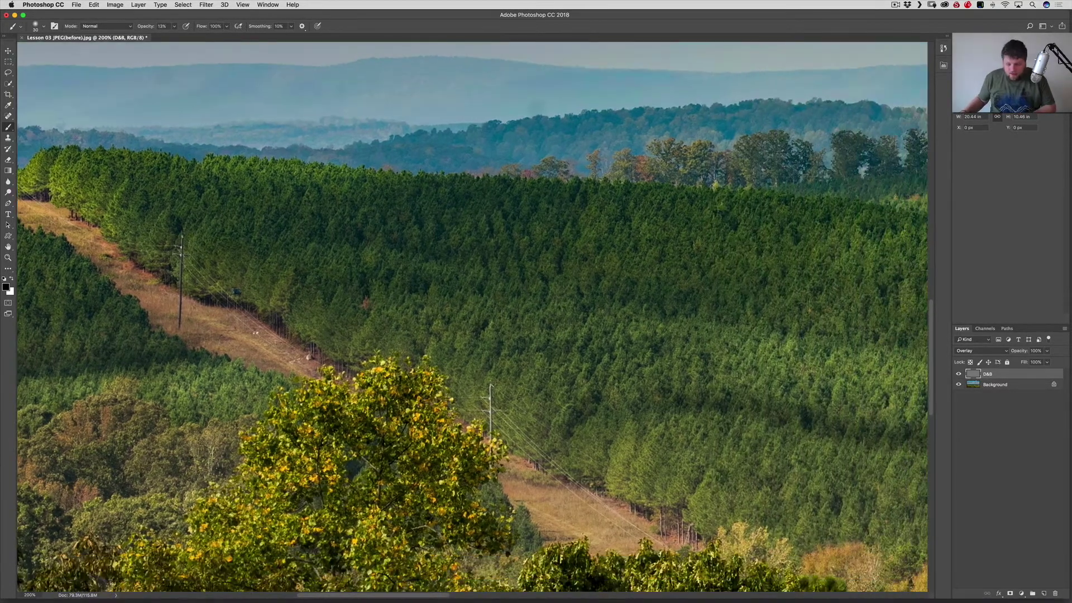
{"action": "key", "text": "super+minus"}
{"action": "scroll", "coordinate": [472, 316], "scroll_direction": "right", "scroll_amount": 5}
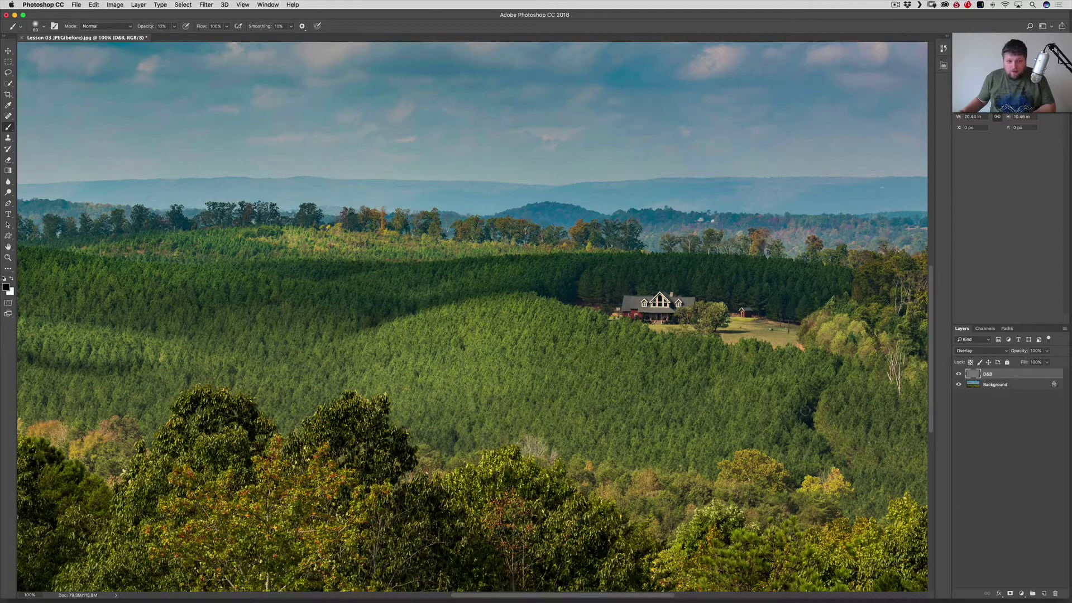
{"action": "key", "text": "bracketright"}
{"action": "key", "text": "bracketright"}
{"action": "key", "text": "bracketright"}
{"action": "key", "text": "bracketright"}
{"action": "key", "text": "bracketright"}
{"action": "key", "text": "bracketright"}
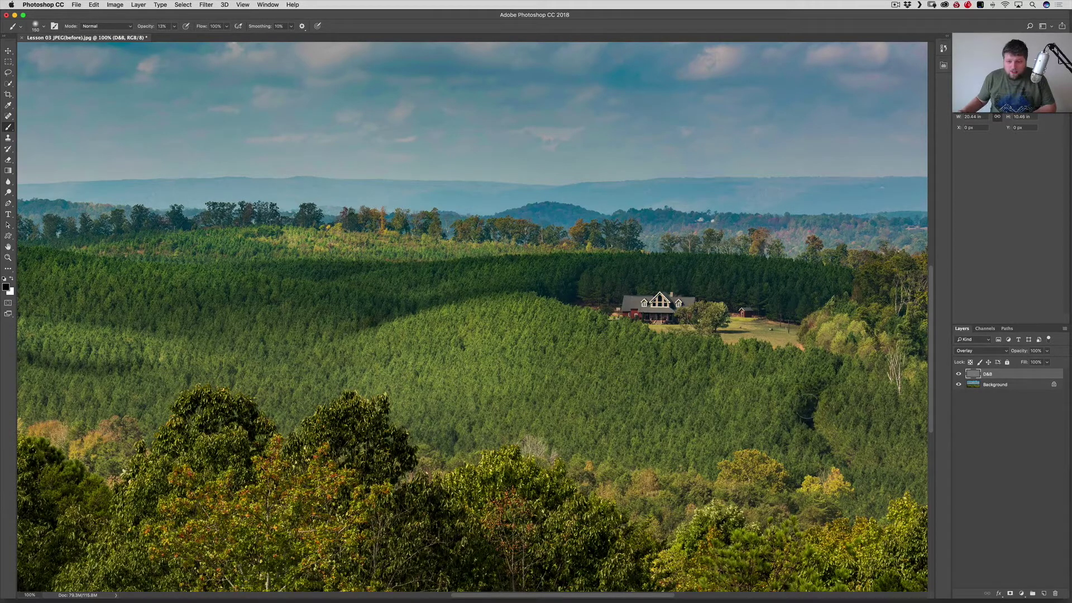
{"action": "left_click_drag", "start_coordinate": [808, 406], "coordinate": [843, 459]}
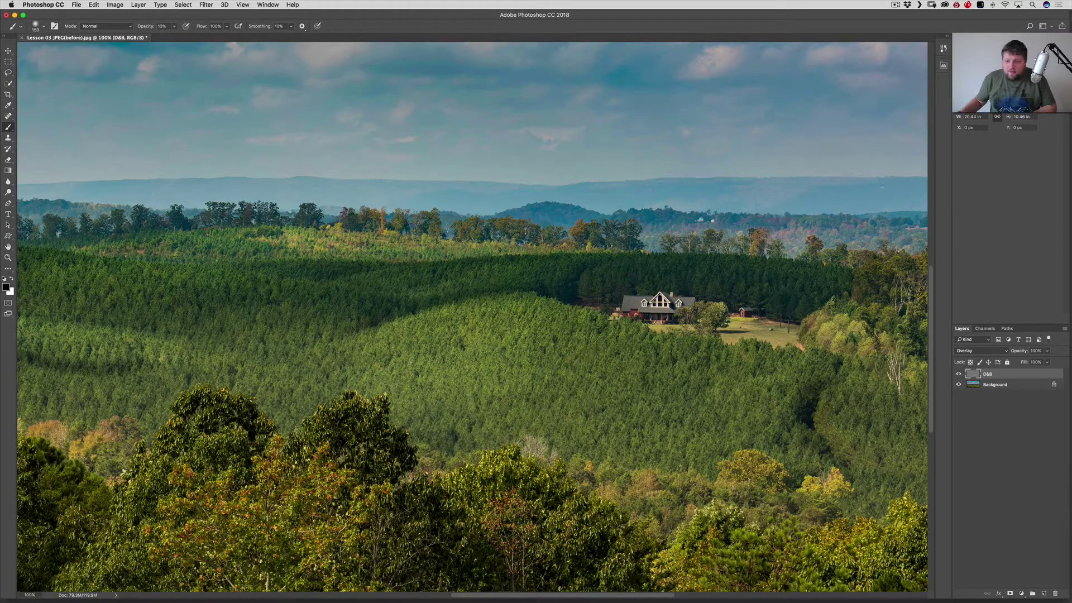
{"action": "left_click_drag", "start_coordinate": [543, 267], "coordinate": [575, 284]}
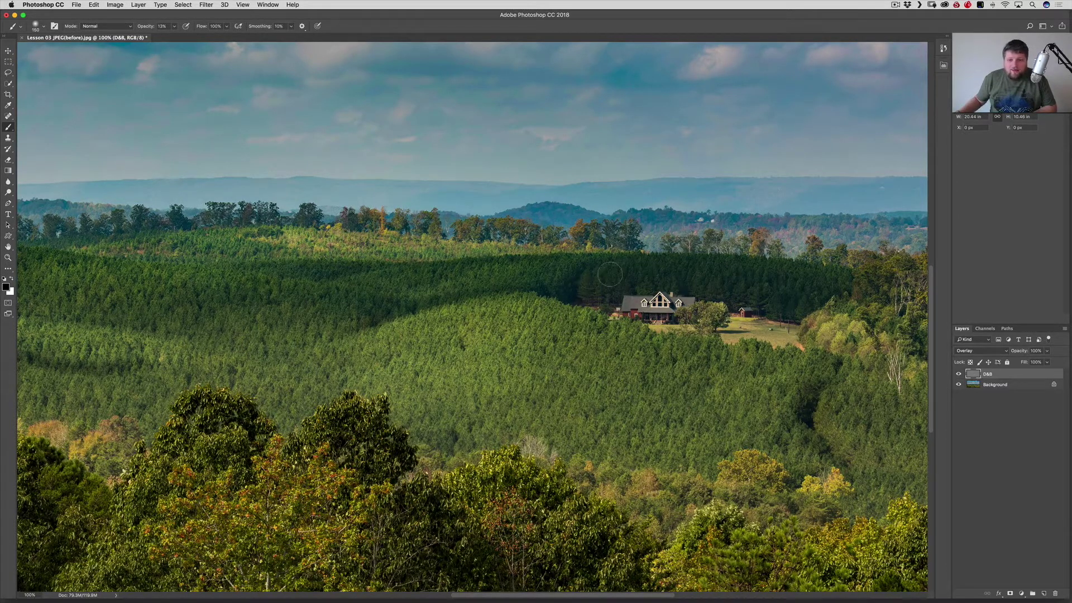
Swap the paint color back to white and brighten the grass clearing beside the house.
{"action": "key", "text": "x"}
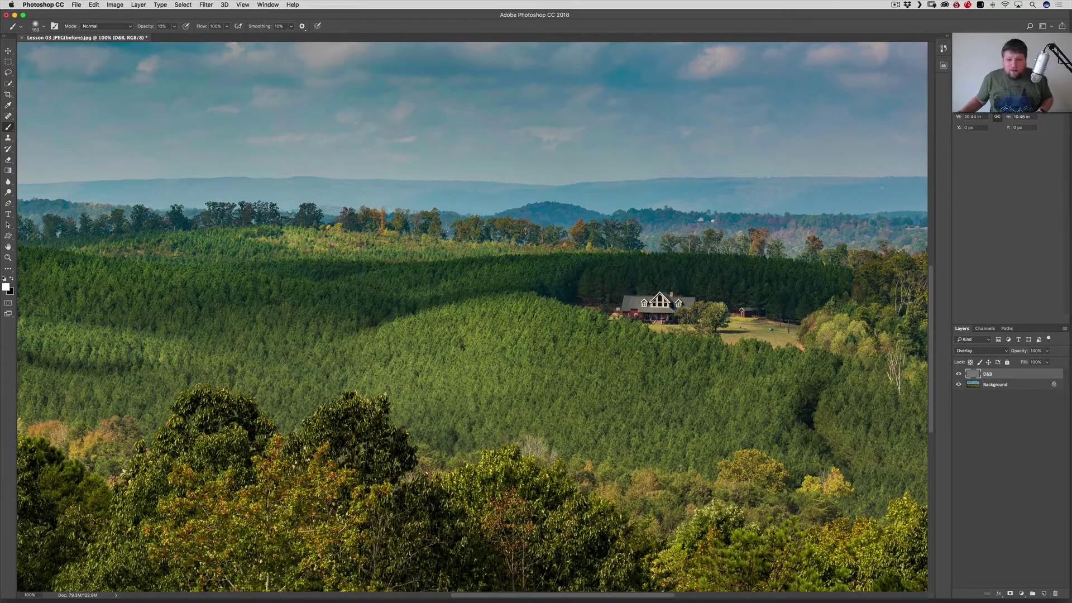
{"action": "left_click_drag", "start_coordinate": [752, 331], "coordinate": [796, 336]}
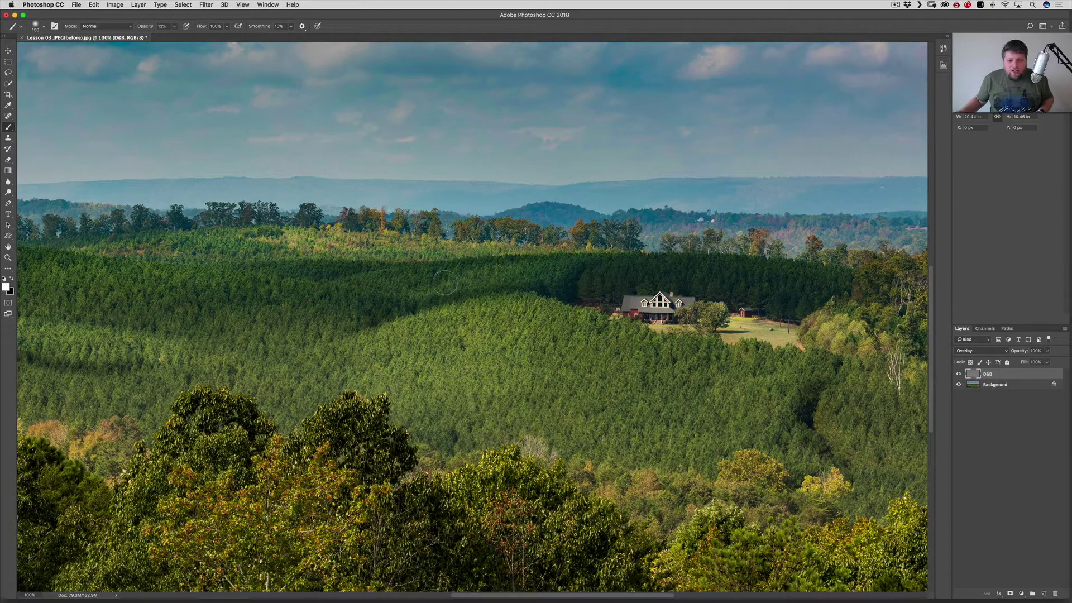
Compare the whole photo with the D&B layer hidden and shown, and reduce that layer's opacity.
{"action": "key", "text": "super+0"}
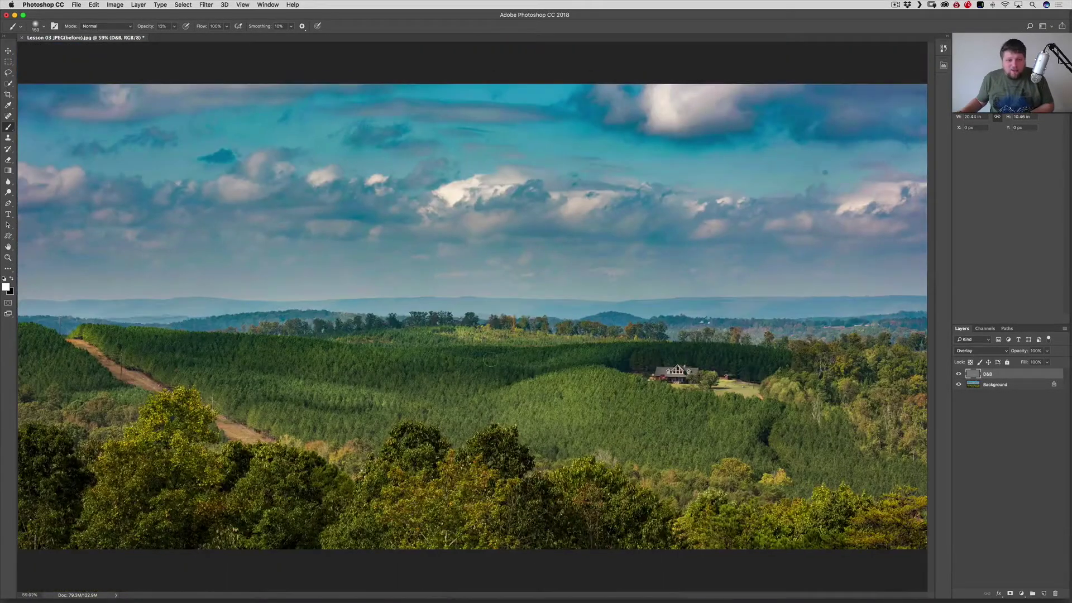
{"action": "key", "text": "v"}
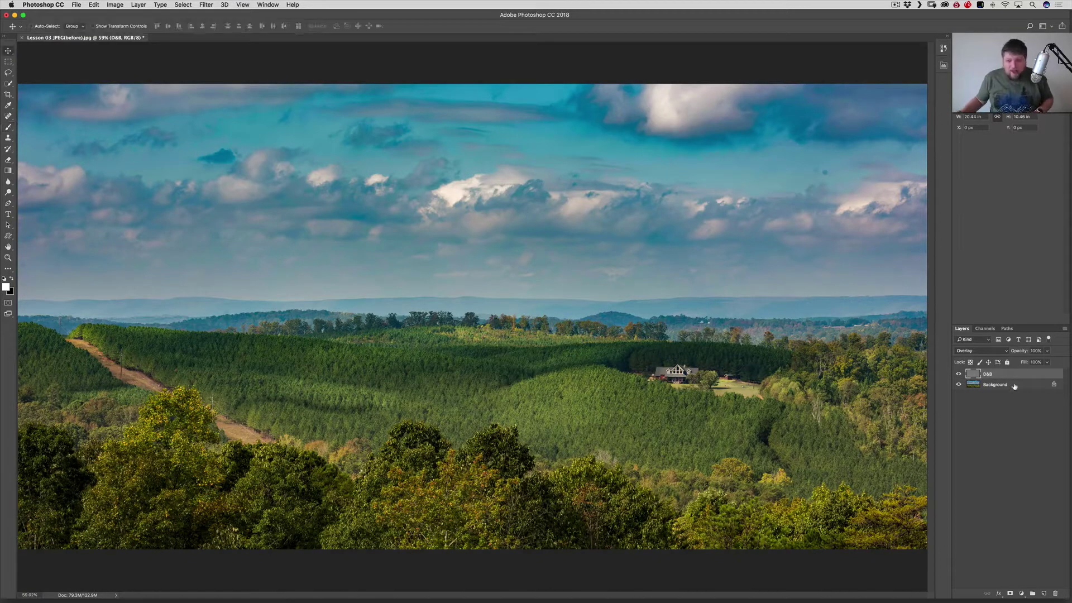
{"action": "left_click_drag", "start_coordinate": [1023, 354], "coordinate": [1019, 352]}
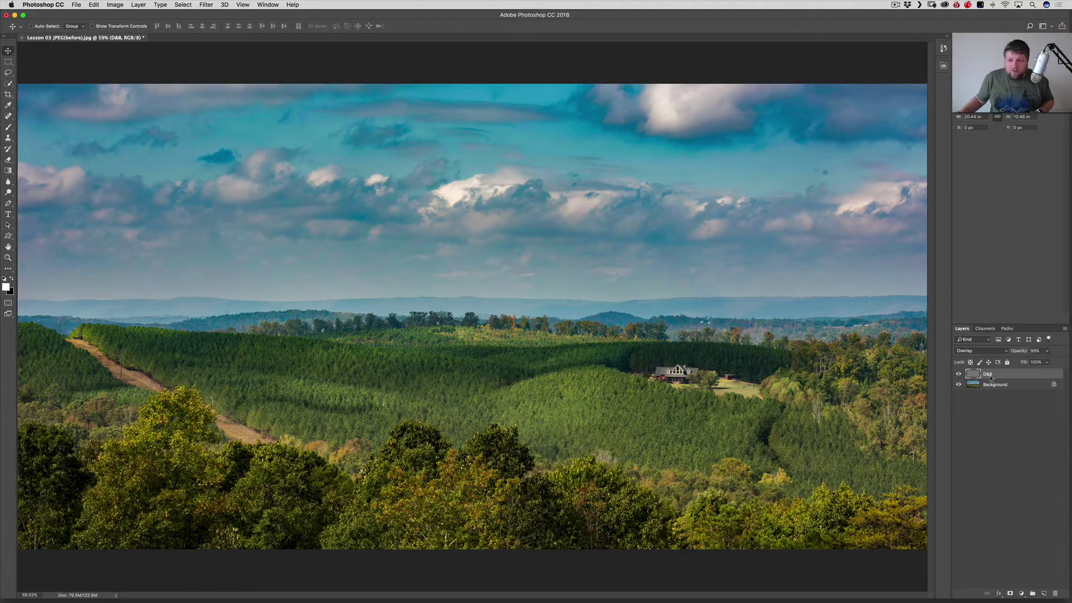
{"action": "left_click", "coordinate": [959, 375]}
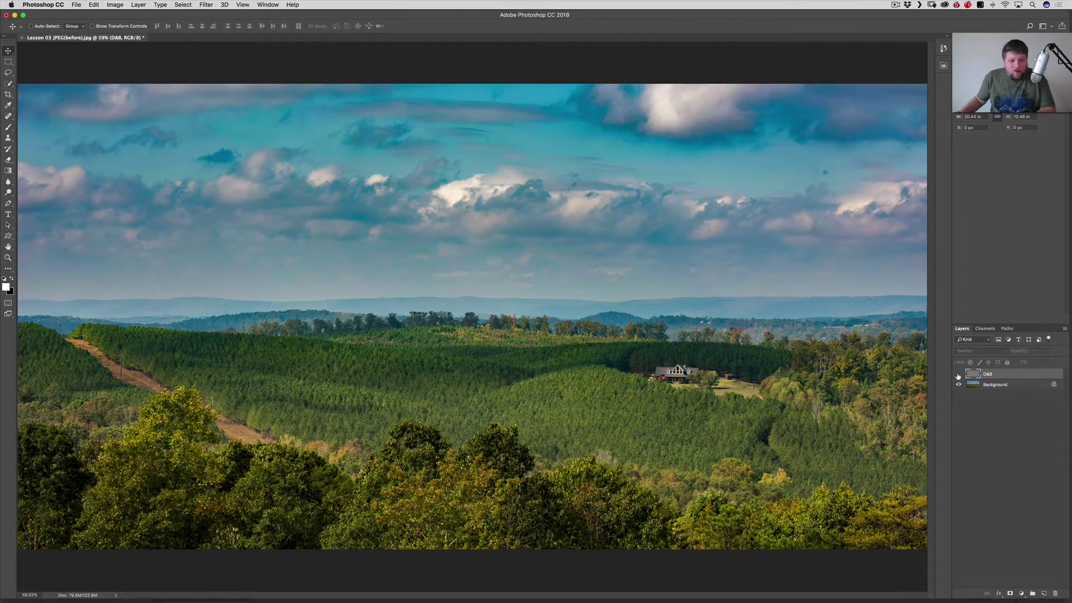
{"action": "left_click", "coordinate": [958, 375]}
{"action": "left_click", "coordinate": [958, 375]}
{"action": "left_click", "coordinate": [959, 375]}
{"action": "left_click_drag", "start_coordinate": [1020, 353], "coordinate": [1004, 354]}
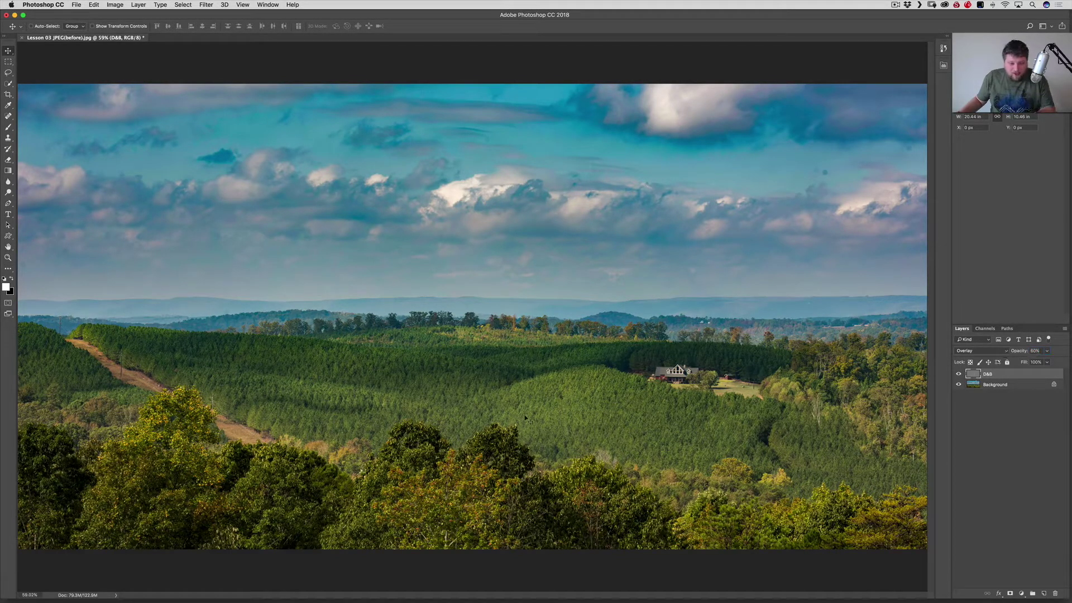
Examine the hillside at 100% zoom with the D&B layer hidden and shown to judge the dodging and burning.
{"action": "key", "text": "super+plus"}
{"action": "key", "text": "super+1"}
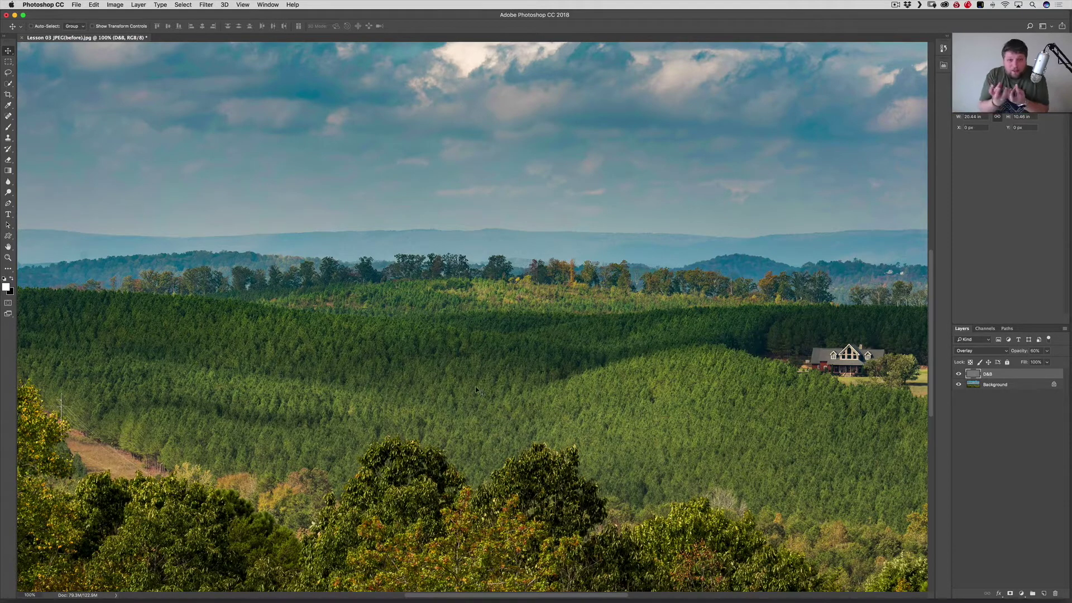
{"action": "left_click", "coordinate": [960, 375]}
{"action": "left_click", "coordinate": [959, 375]}
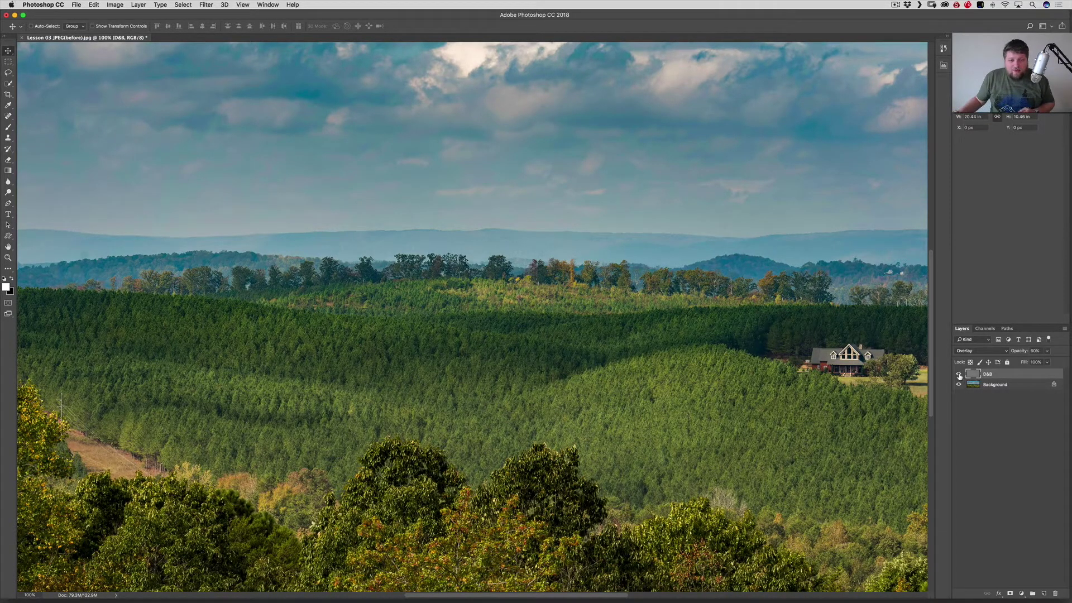
{"action": "left_click", "coordinate": [959, 375]}
{"action": "left_click", "coordinate": [960, 375]}
{"action": "left_click", "coordinate": [959, 375]}
{"action": "left_click", "coordinate": [960, 375]}
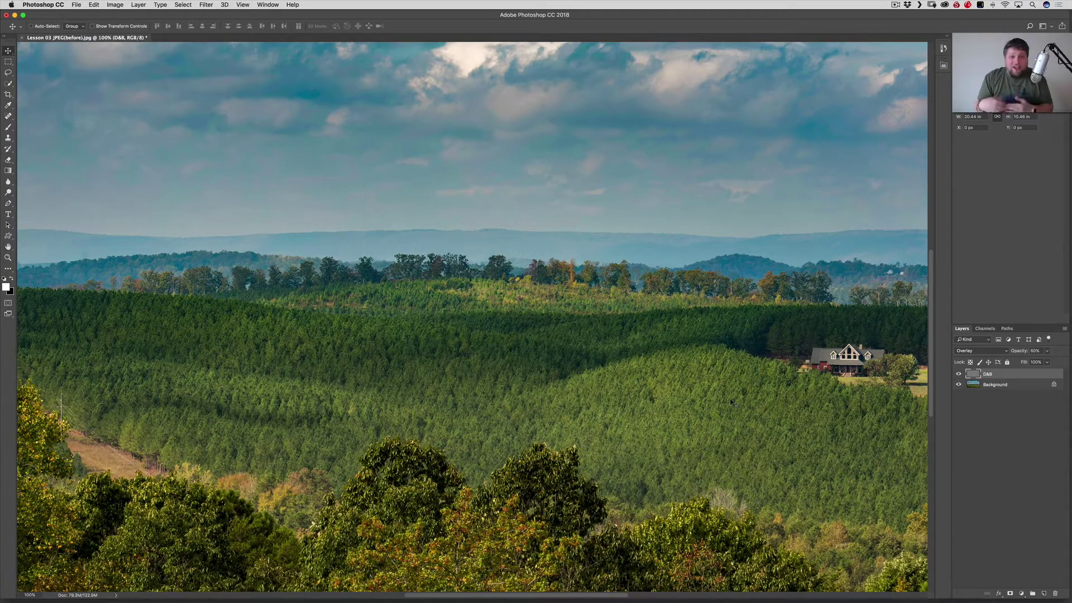
{"action": "key", "text": "super+0"}
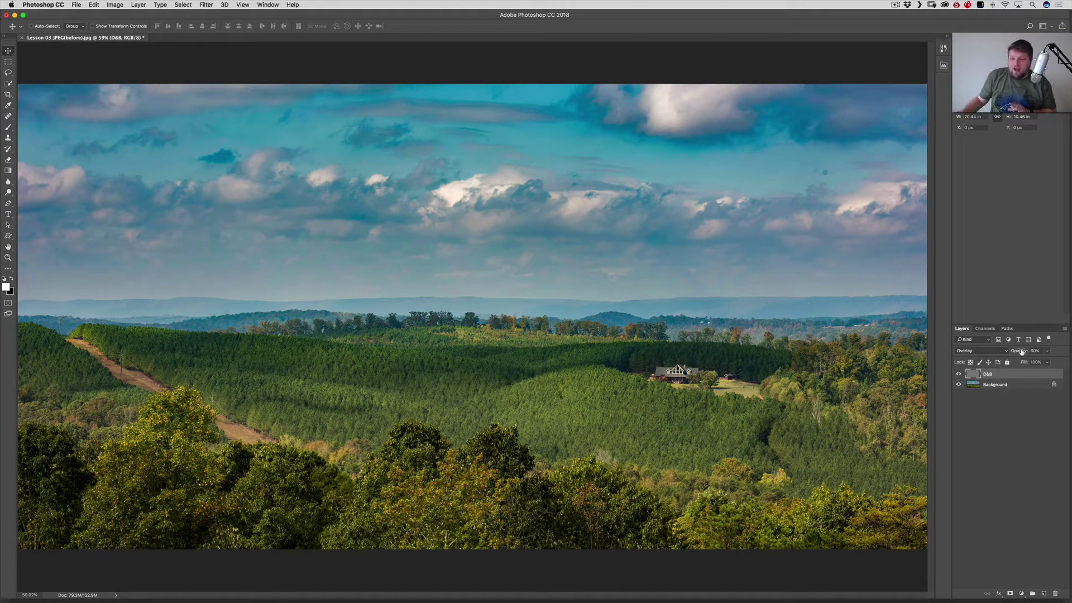
Lower the D&B layer's opacity further and add a new empty layer above it.
{"action": "left_click_drag", "start_coordinate": [1022, 351], "coordinate": [1012, 352]}
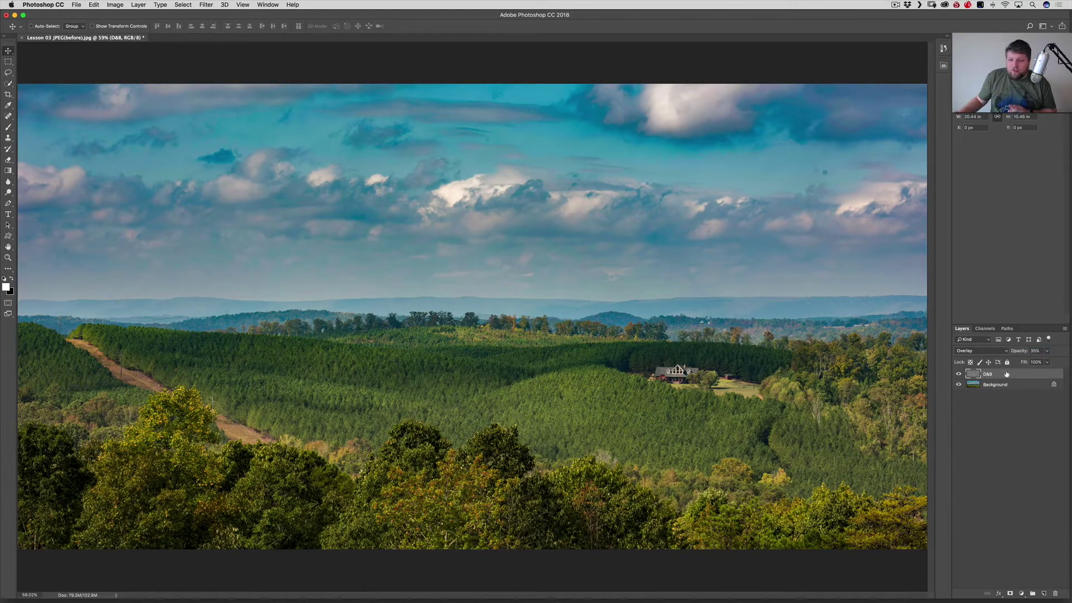
{"action": "left_click", "coordinate": [1045, 593]}
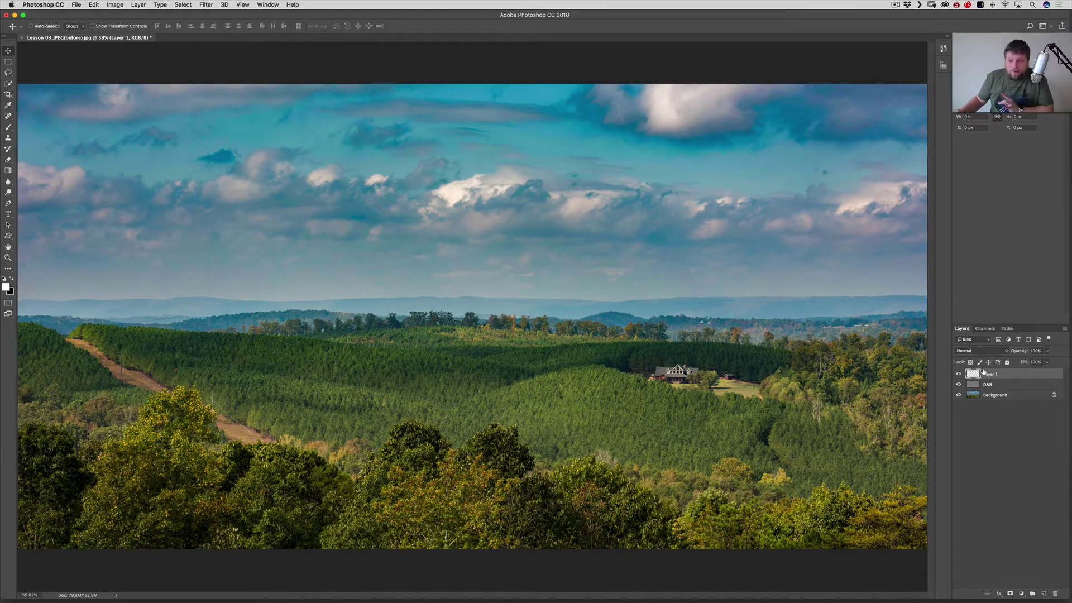
With the Brush at 250 pixels, sample the dirt track's color and adjust the foreground color to the more saturated orange d39232.
{"action": "key", "text": "b"}
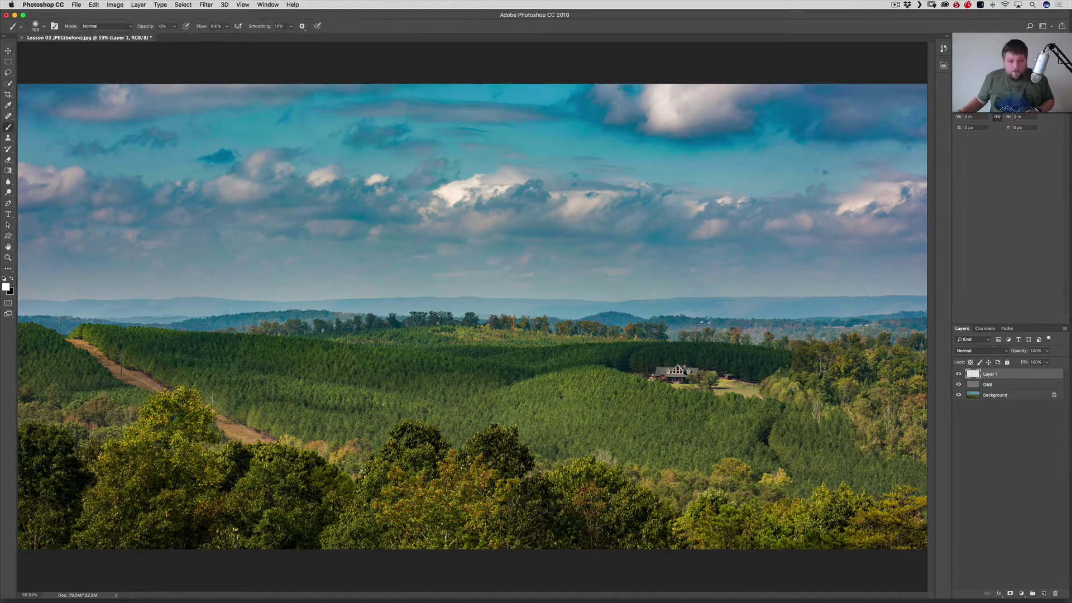
{"action": "key", "text": "bracketright"}
{"action": "key", "text": "bracketright"}
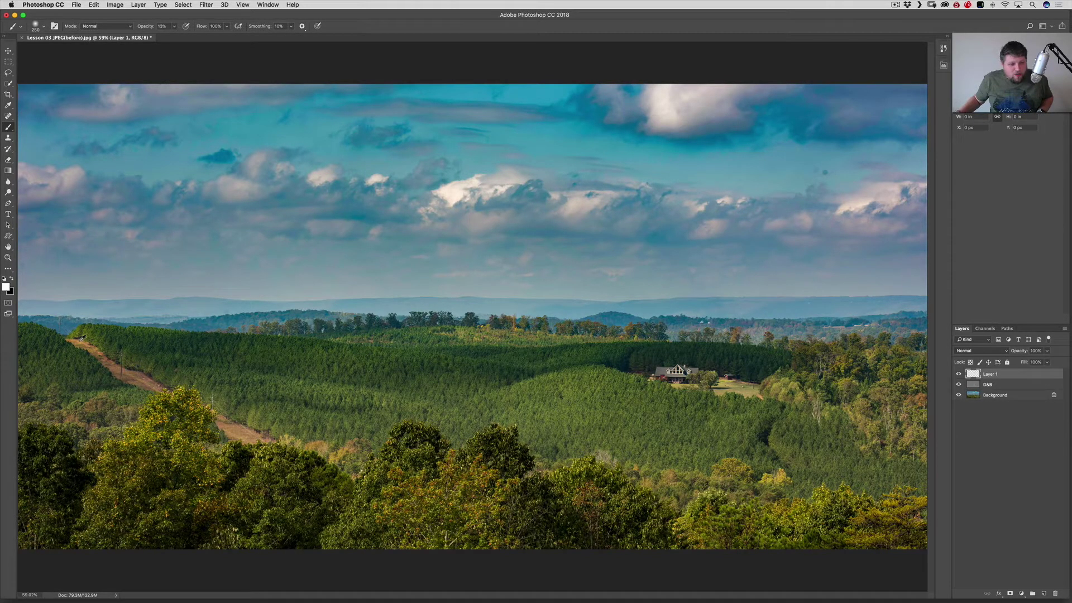
{"action": "left_click", "coordinate": [81, 337], "text": "alt"}
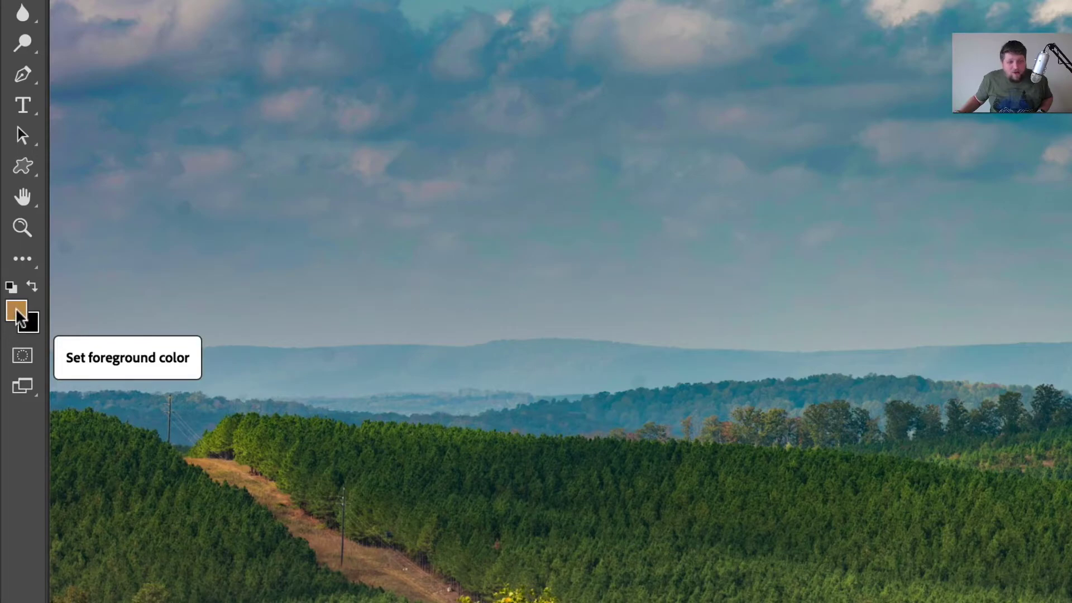
{"action": "left_click", "coordinate": [18, 317]}
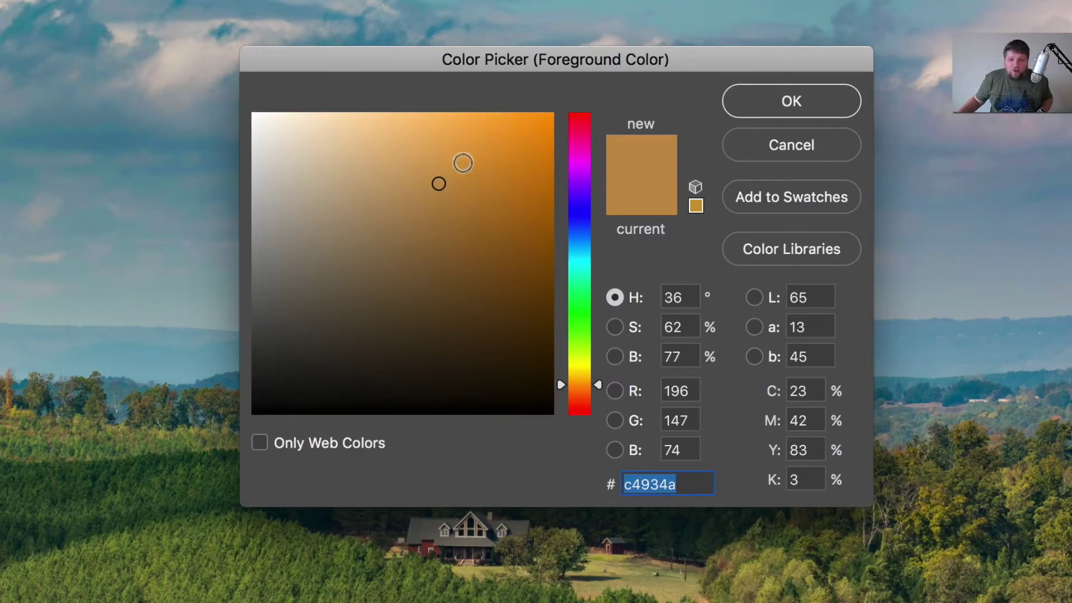
{"action": "left_click", "coordinate": [463, 163]}
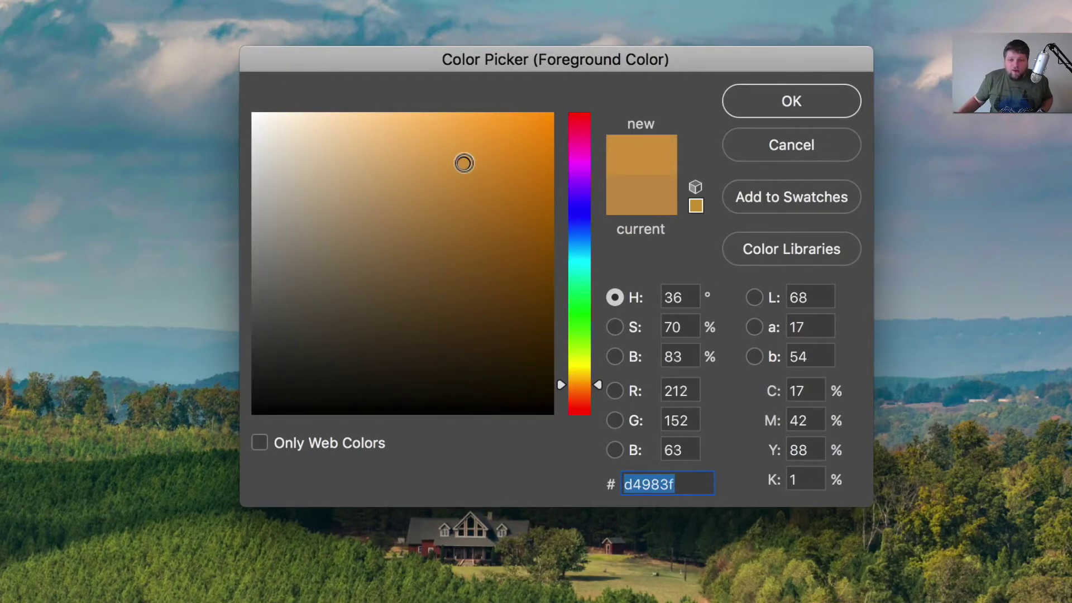
{"action": "left_click", "coordinate": [486, 182]}
{"action": "left_click", "coordinate": [483, 165]}
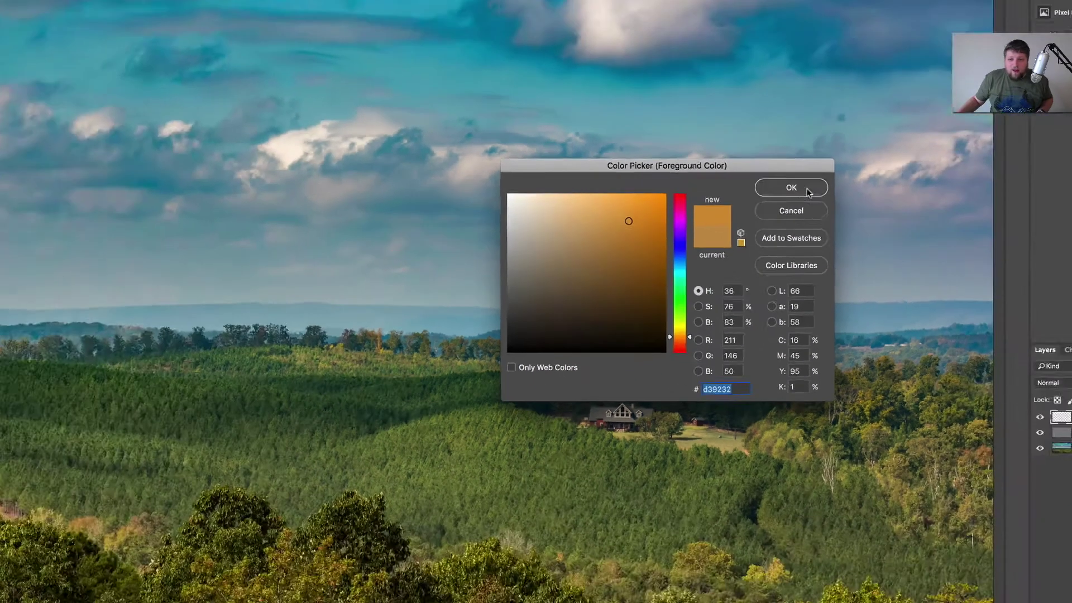
{"action": "left_click", "coordinate": [792, 106]}
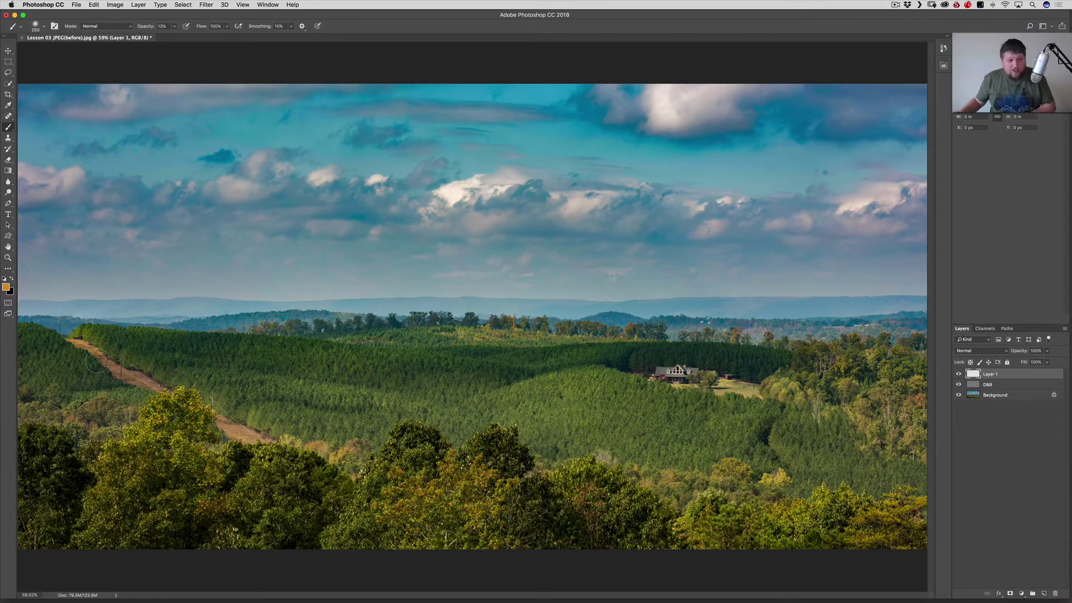
Paint over the dirt track on the new layer with a 175-pixel brush and set the layer's blend mode to Overlay.
{"action": "scroll", "coordinate": [96, 363], "scroll_direction": "up", "scroll_amount": 5}
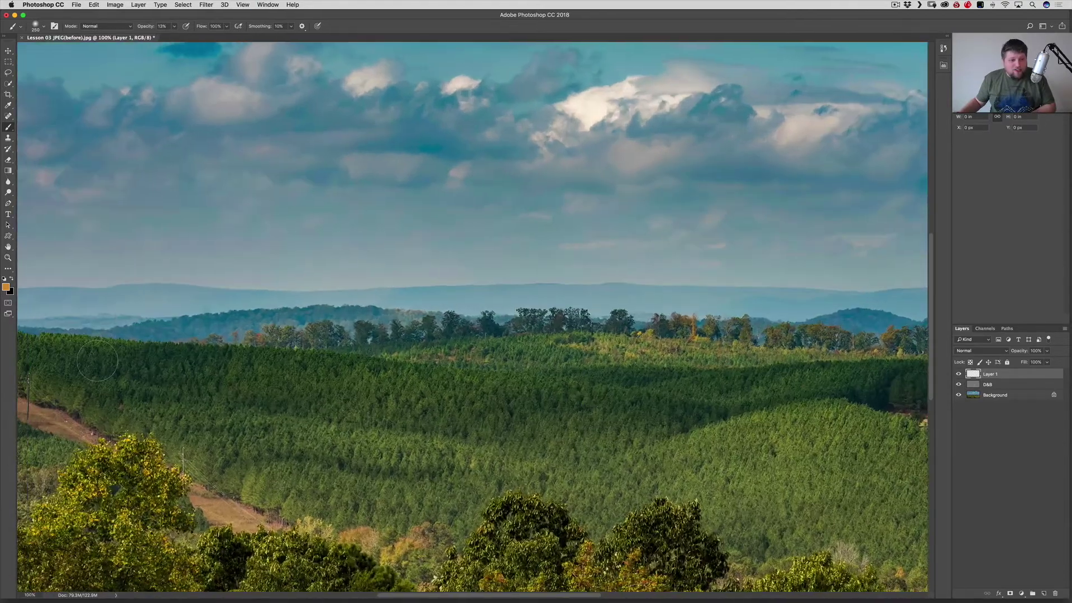
{"action": "key", "text": "bracketleft"}
{"action": "key", "text": "bracketleft"}
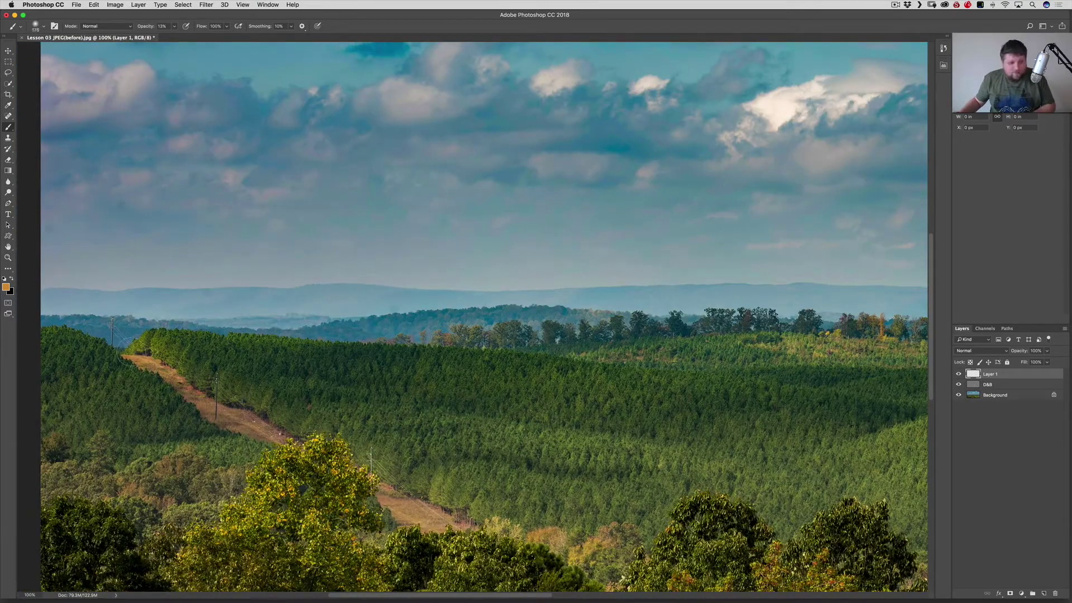
{"action": "mouse_move", "coordinate": [159, 364]}
{"action": "left_mouse_down"}
{"action": "mouse_move", "coordinate": [241, 422]}
{"action": "mouse_move", "coordinate": [151, 362]}
{"action": "mouse_move", "coordinate": [198, 400]}
{"action": "left_mouse_up"}
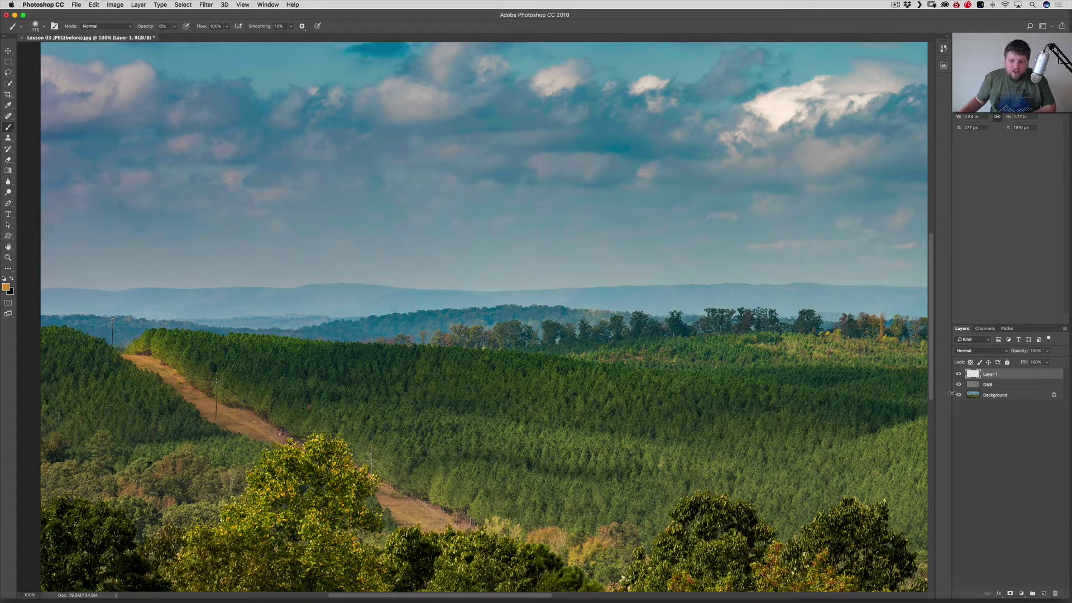
{"action": "left_click", "coordinate": [980, 350]}
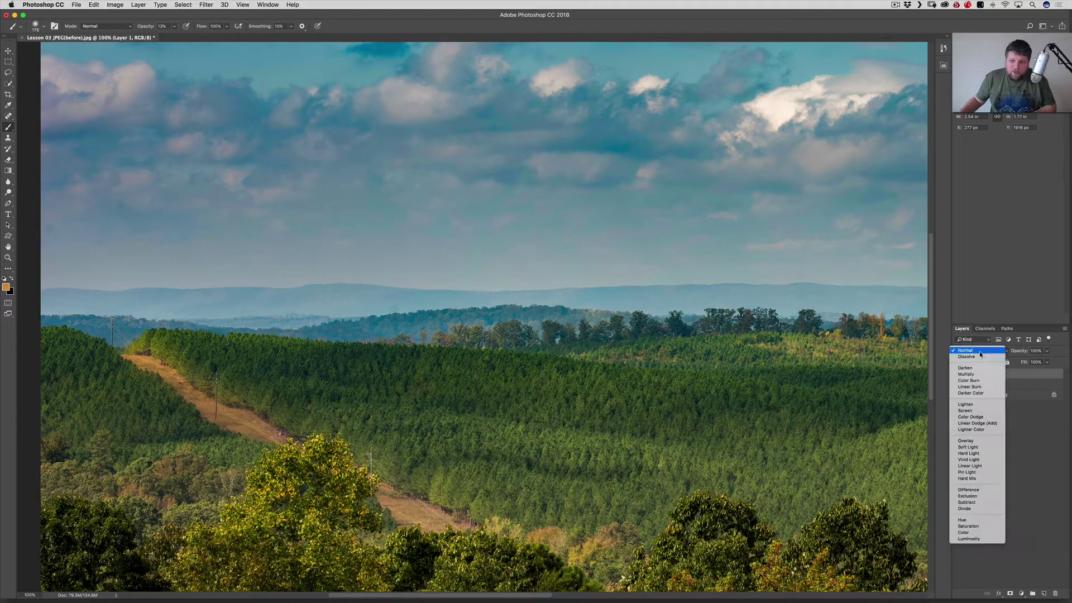
{"action": "left_click", "coordinate": [978, 441]}
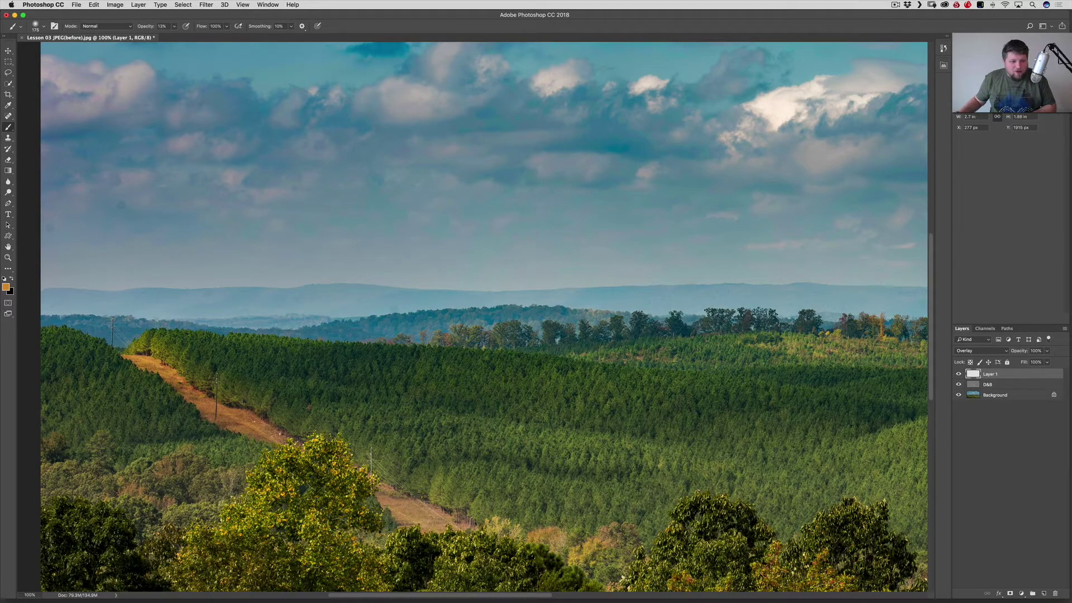
Paint the orange with a larger brush over the sunlit pine slope and the clearing below the ridge's tree line.
{"action": "scroll", "coordinate": [536, 395], "scroll_direction": "right", "scroll_amount": 2}
{"action": "key", "text": "bracketright"}
{"action": "key", "text": "bracketright"}
{"action": "mouse_move", "coordinate": [463, 434]}
{"action": "left_mouse_down"}
{"action": "mouse_move", "coordinate": [553, 452]}
{"action": "mouse_move", "coordinate": [476, 436]}
{"action": "left_mouse_up"}
{"action": "scroll", "coordinate": [474, 436], "scroll_direction": "right", "scroll_amount": 15}
{"action": "key", "text": "bracketright"}
{"action": "key", "text": "bracketright"}
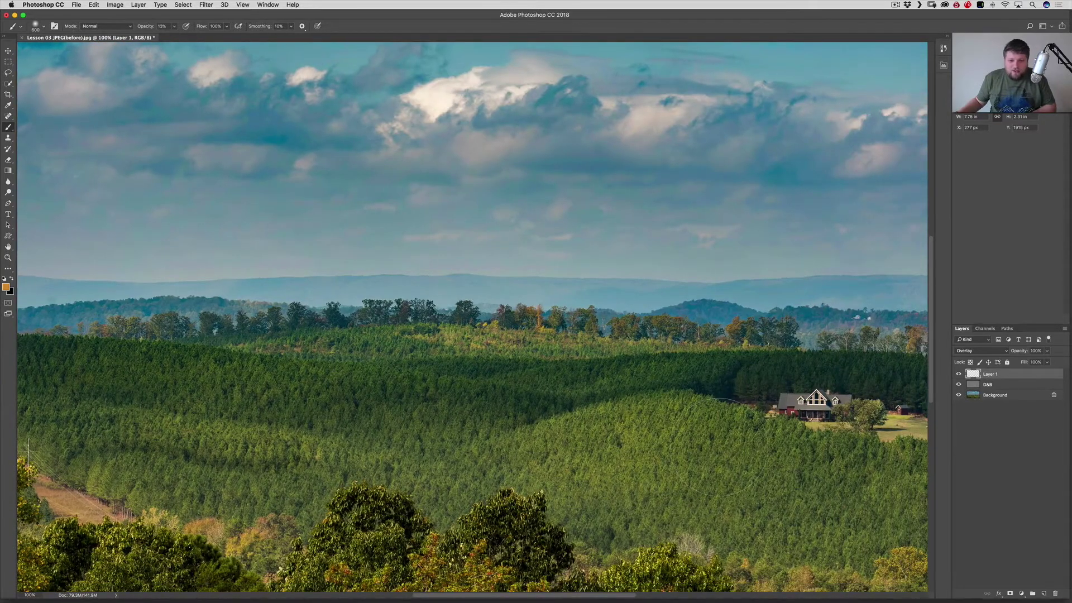
{"action": "key", "text": "bracketright"}
{"action": "key", "text": "bracketright"}
{"action": "key", "text": "bracketleft"}
{"action": "key", "text": "bracketleft"}
{"action": "key", "text": "bracketleft"}
{"action": "key", "text": "bracketleft"}
{"action": "key", "text": "bracketleft"}
{"action": "key", "text": "bracketleft"}
{"action": "key", "text": "bracketleft"}
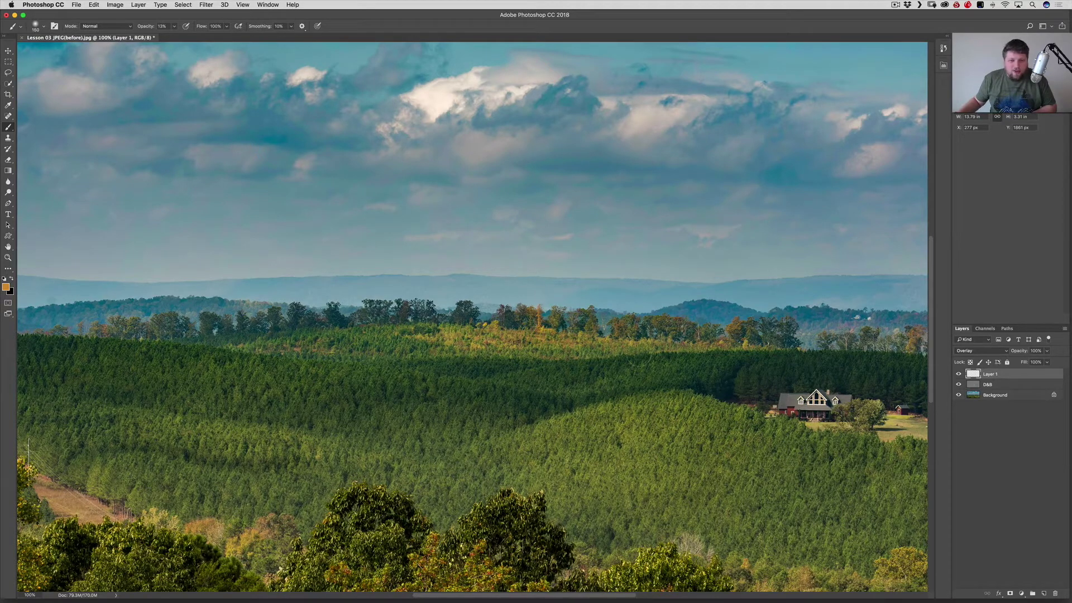
Extend the orange tint over the trees at the photo's right side and reduce the brush to 175 pixels.
{"action": "key", "text": "super+minus"}
{"action": "scroll", "coordinate": [469, 399], "scroll_direction": "right", "scroll_amount": 10}
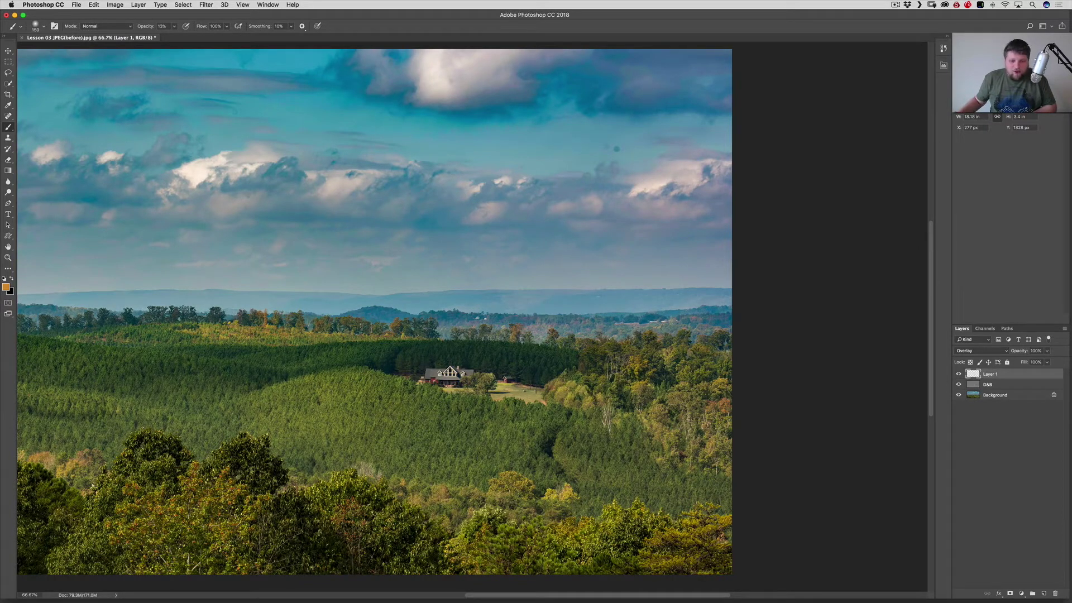
{"action": "scroll", "coordinate": [472, 311], "scroll_direction": "left", "scroll_amount": 15}
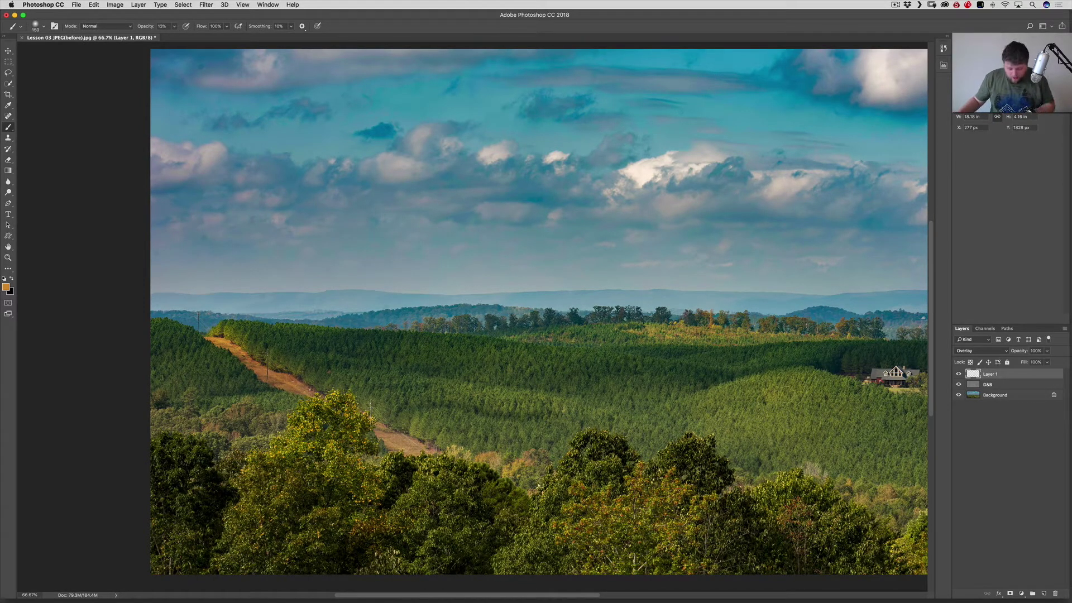
{"action": "key", "text": "bracketleft"}
{"action": "key", "text": "bracketleft"}
{"action": "key", "text": "bracketleft"}
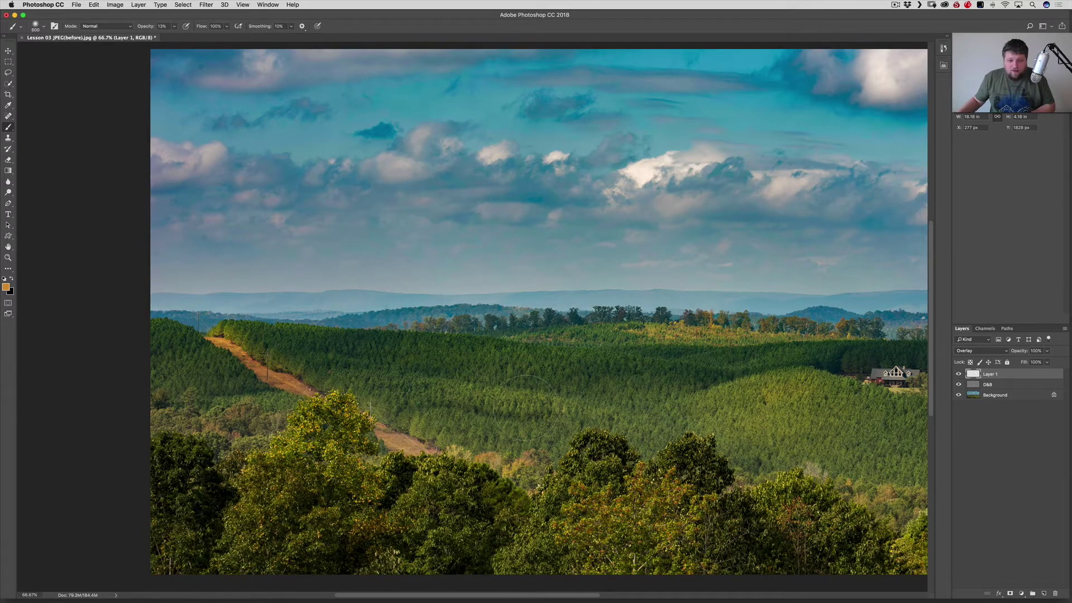
{"action": "key", "text": "bracketleft"}
{"action": "key", "text": "bracketleft"}
{"action": "key", "text": "bracketleft"}
{"action": "key", "text": "super+0"}
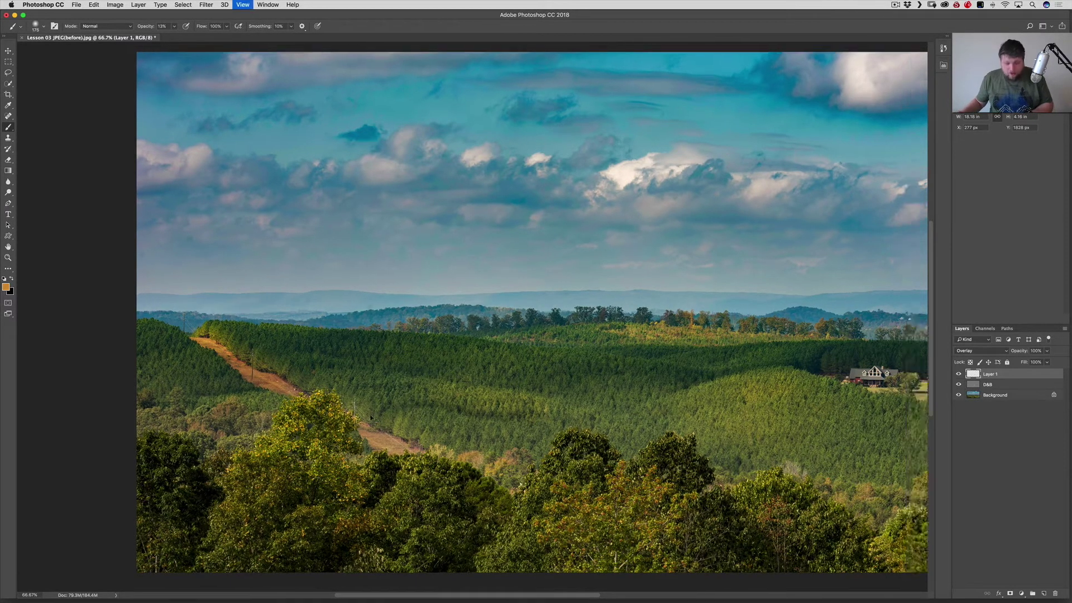
Set the orange paint layer's opacity to 70% and compare the whole photo with that layer hidden and shown.
{"action": "left_click_drag", "start_coordinate": [1022, 357], "coordinate": [1009, 354]}
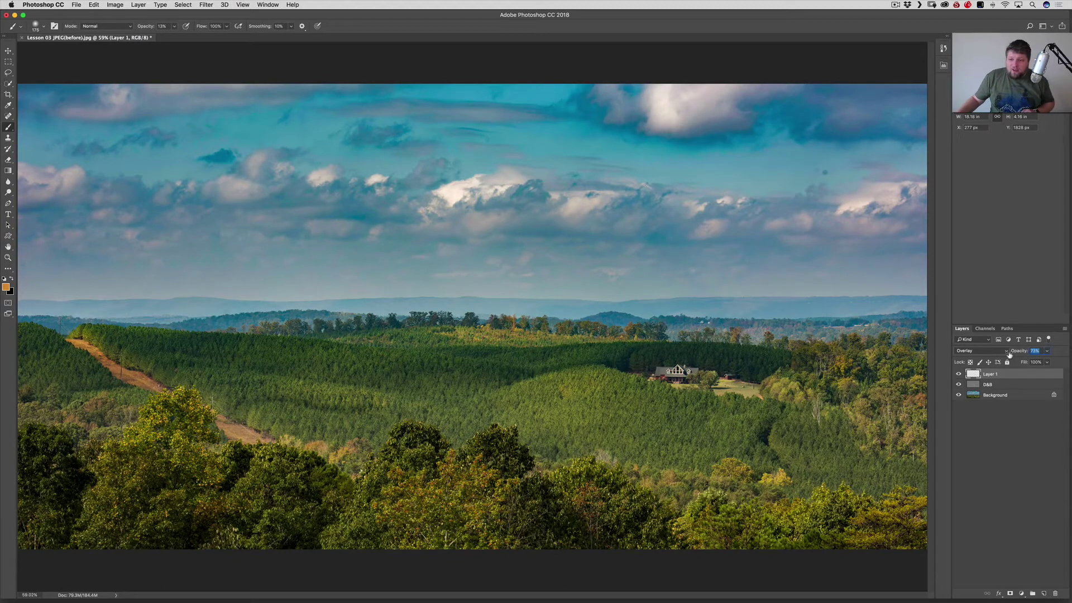
{"action": "left_click", "coordinate": [959, 375]}
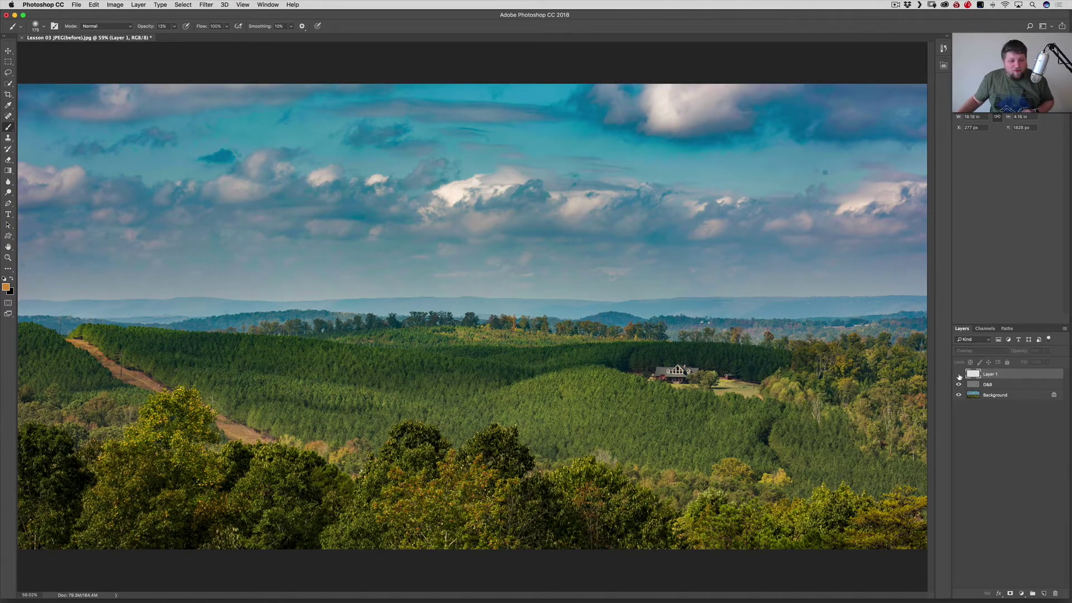
{"action": "left_click", "coordinate": [959, 375]}
{"action": "left_click", "coordinate": [959, 376]}
{"action": "left_click", "coordinate": [958, 375]}
Examine the dirt track at 300% zoom with the orange paint layer hidden and shown.
{"action": "key", "text": "super+plus"}
{"action": "key", "text": "super+plus"}
{"action": "key", "text": "super+plus"}
{"action": "key", "text": "super+plus"}
{"action": "key", "text": "super+plus"}
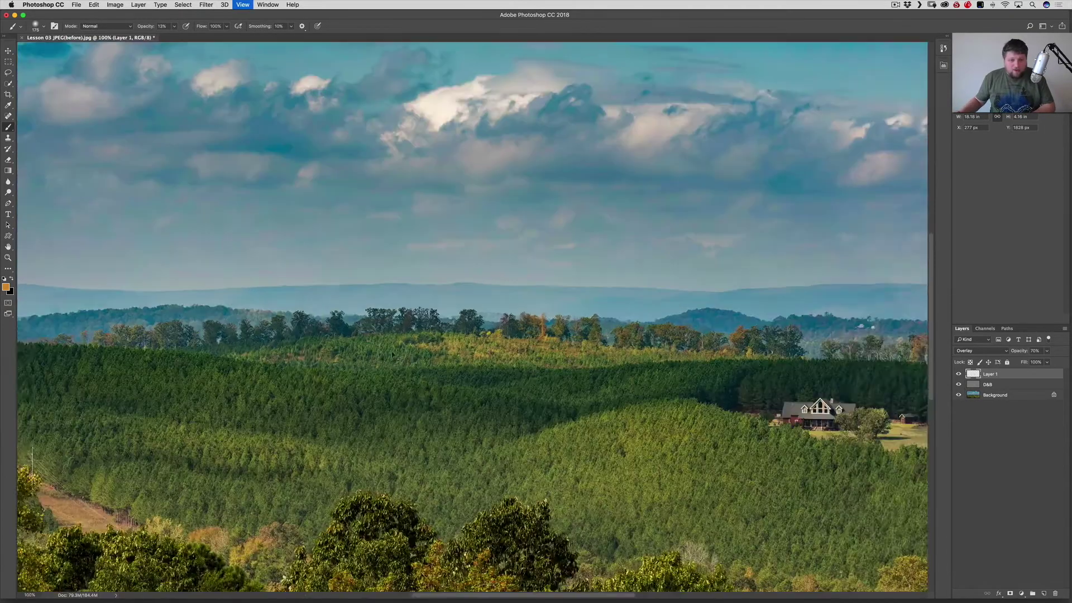
{"action": "scroll", "coordinate": [437, 353], "scroll_direction": "down", "scroll_amount": 6}
{"action": "scroll", "coordinate": [437, 353], "scroll_direction": "right", "scroll_amount": 7}
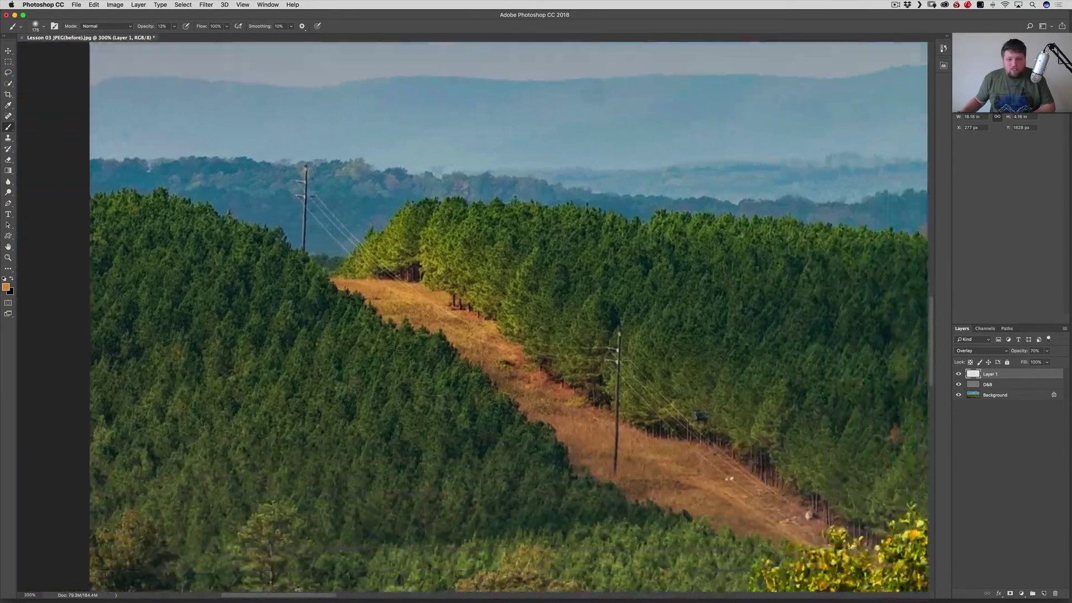
{"action": "left_click", "coordinate": [959, 374]}
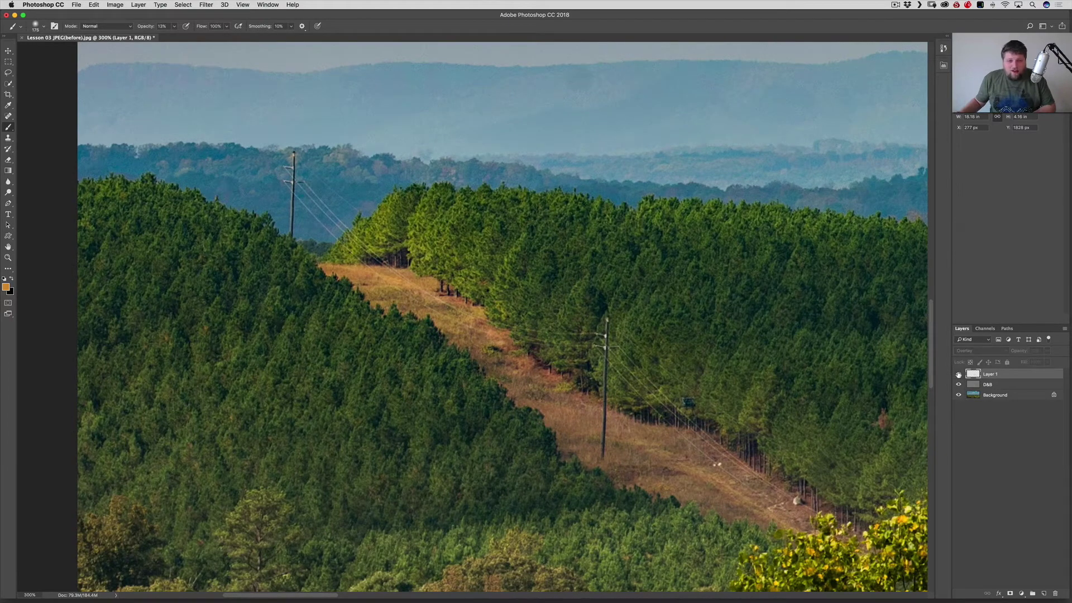
{"action": "left_click", "coordinate": [959, 375]}
{"action": "left_click", "coordinate": [959, 375]}
{"action": "left_click", "coordinate": [959, 375]}
{"action": "key", "text": "super+0"}
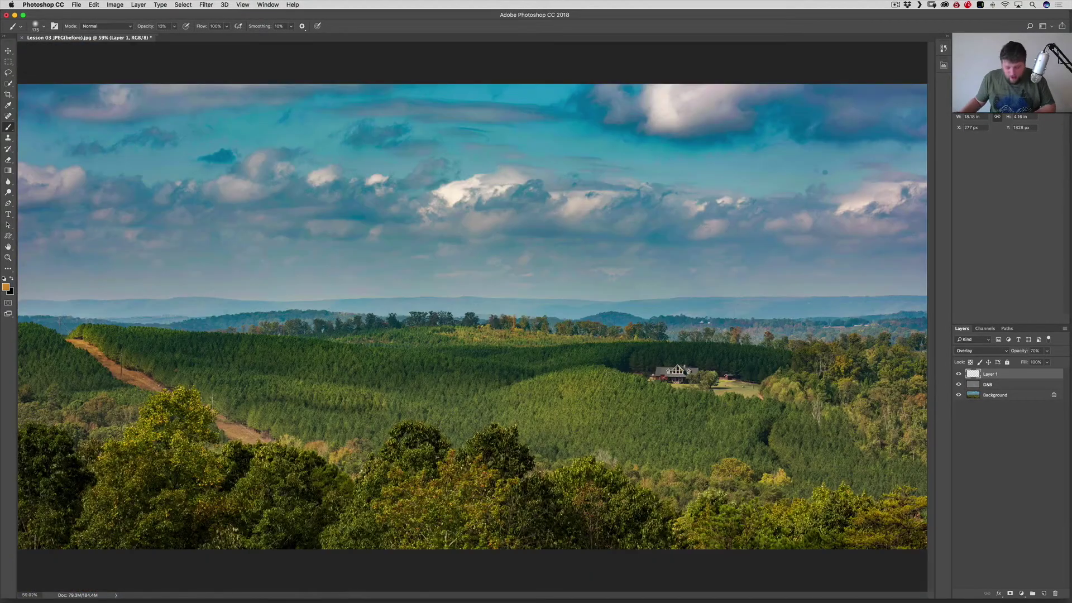
Examine the ridge clearing and pine slope at 200% zoom with the orange paint layer hidden and shown, and return to the whole photo.
{"action": "key", "text": "super+equal"}
{"action": "key", "text": "super+equal"}
{"action": "key", "text": "super+equal"}
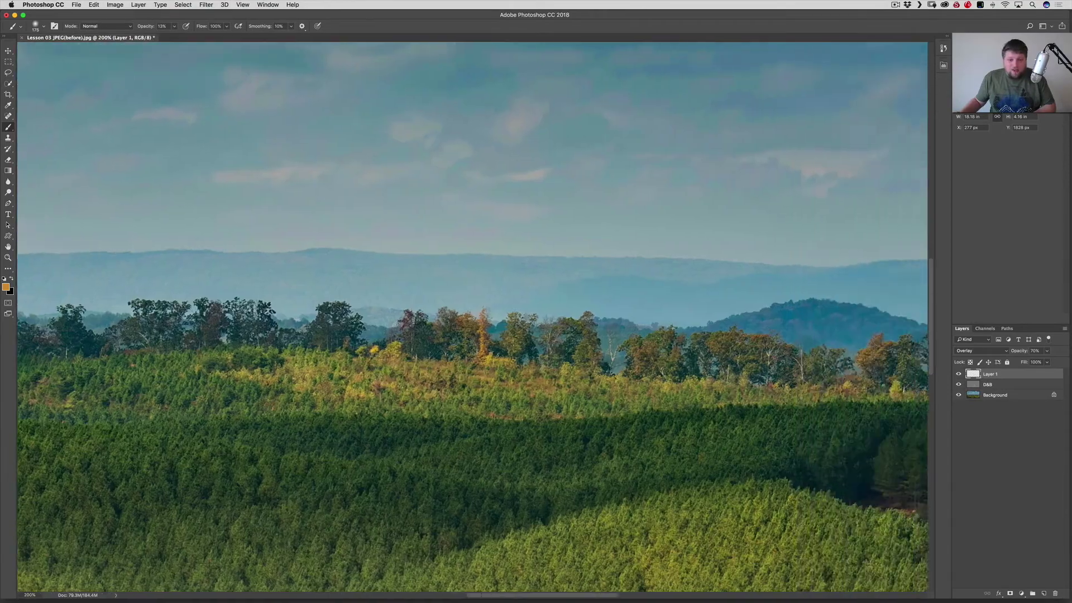
{"action": "left_click_drag", "start_coordinate": [558, 346], "coordinate": [485, 298]}
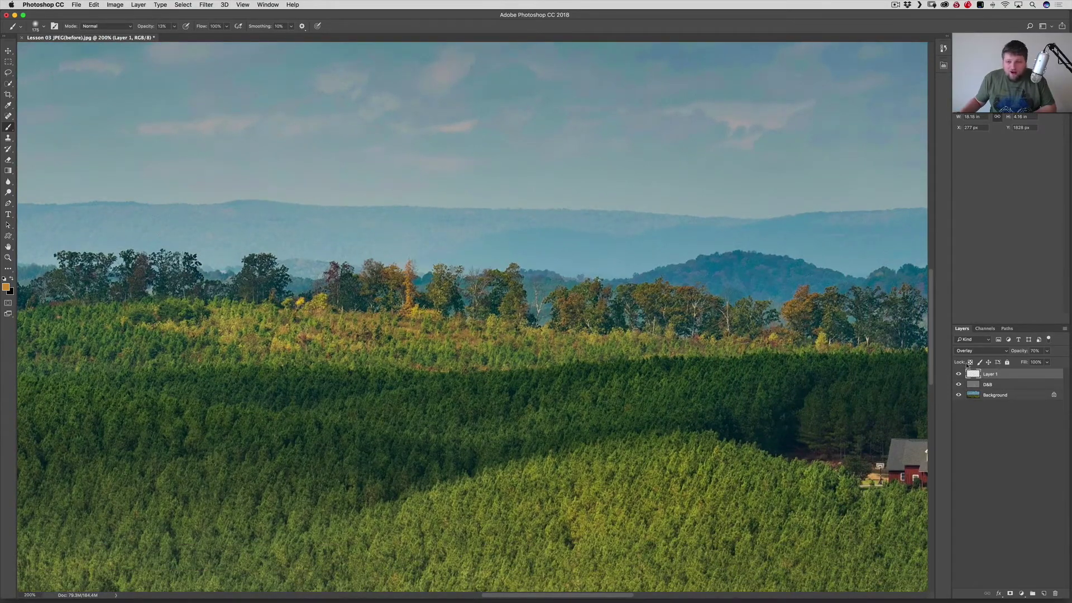
{"action": "left_click", "coordinate": [959, 375]}
{"action": "left_click", "coordinate": [958, 375]}
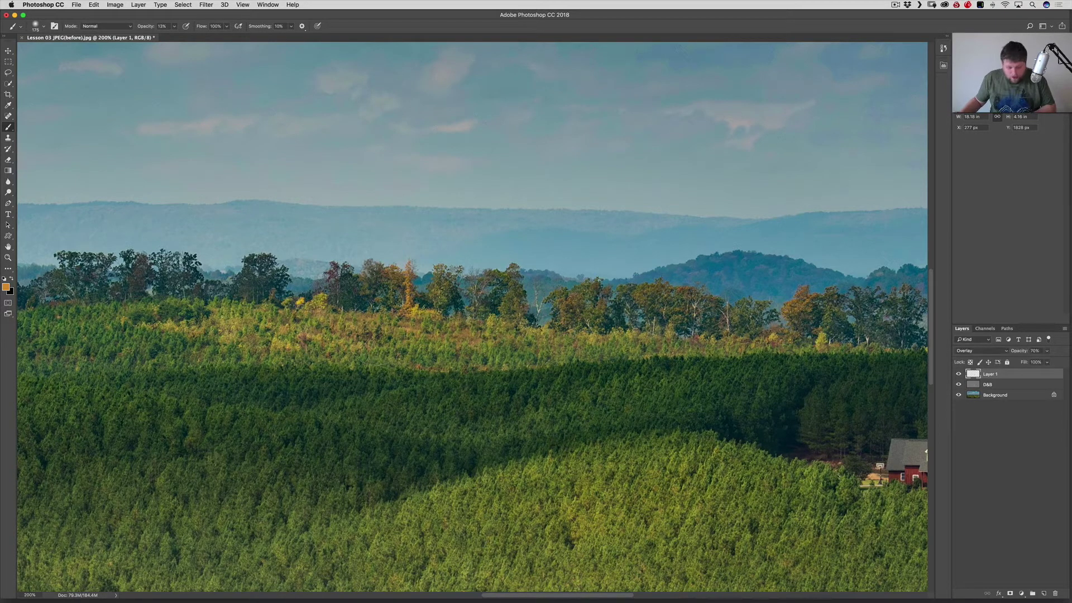
{"action": "key", "text": "super+0"}
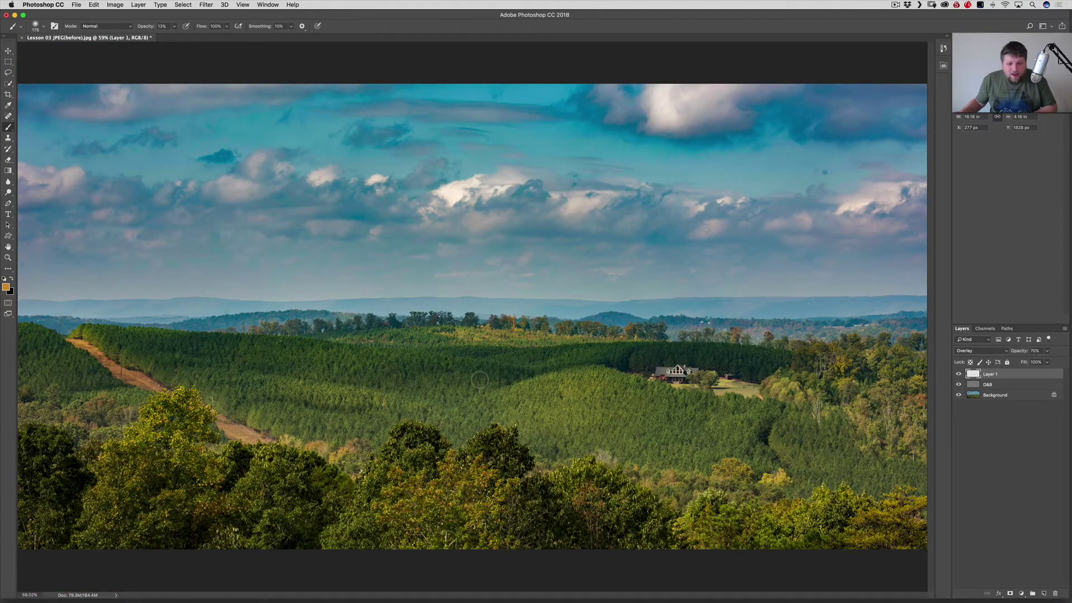
{"action": "key", "text": "super+minus"}
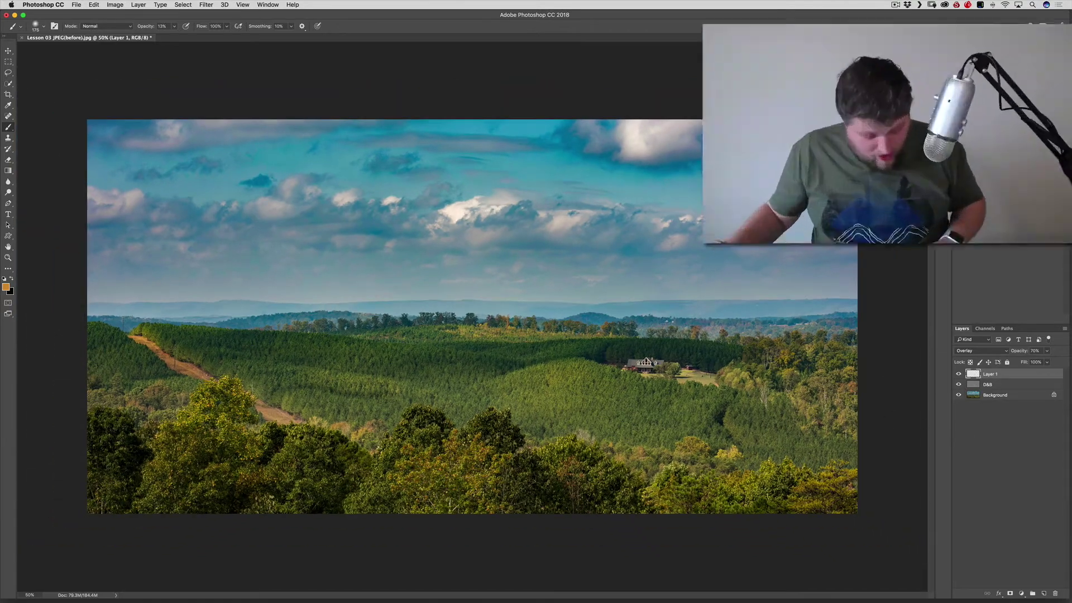